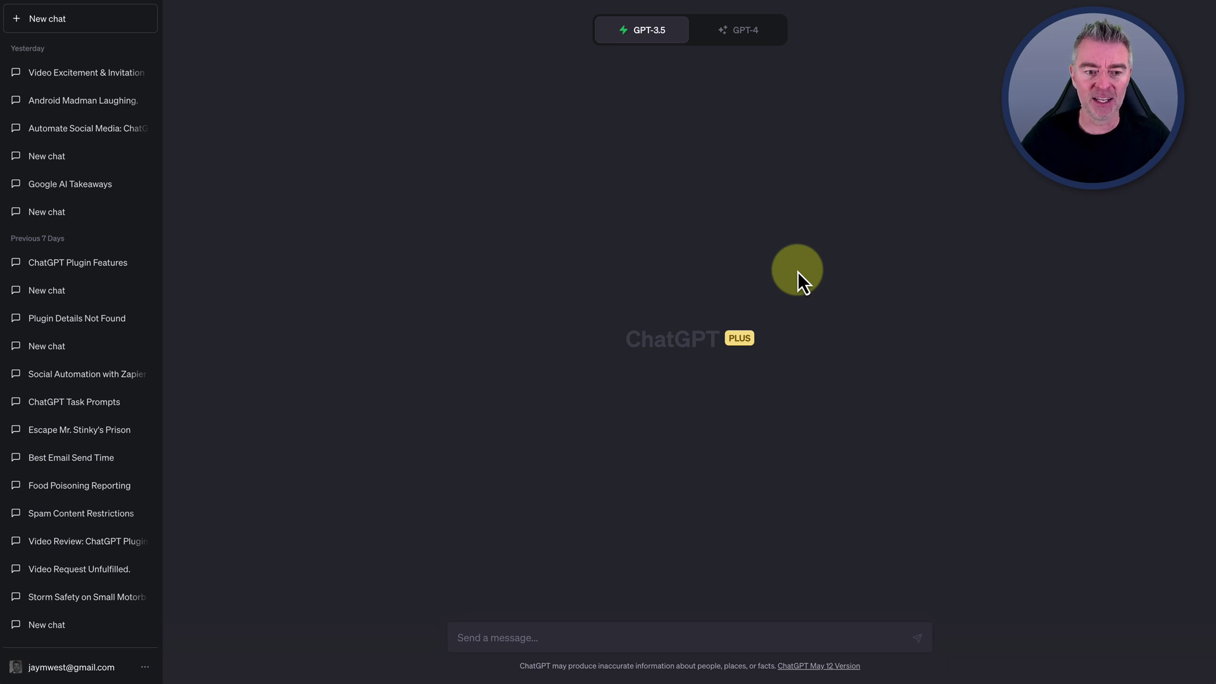
Step: Review the ChatGPT Plus plan details ($20/mo, current plan) from the account menu, then close them
click(146, 669)
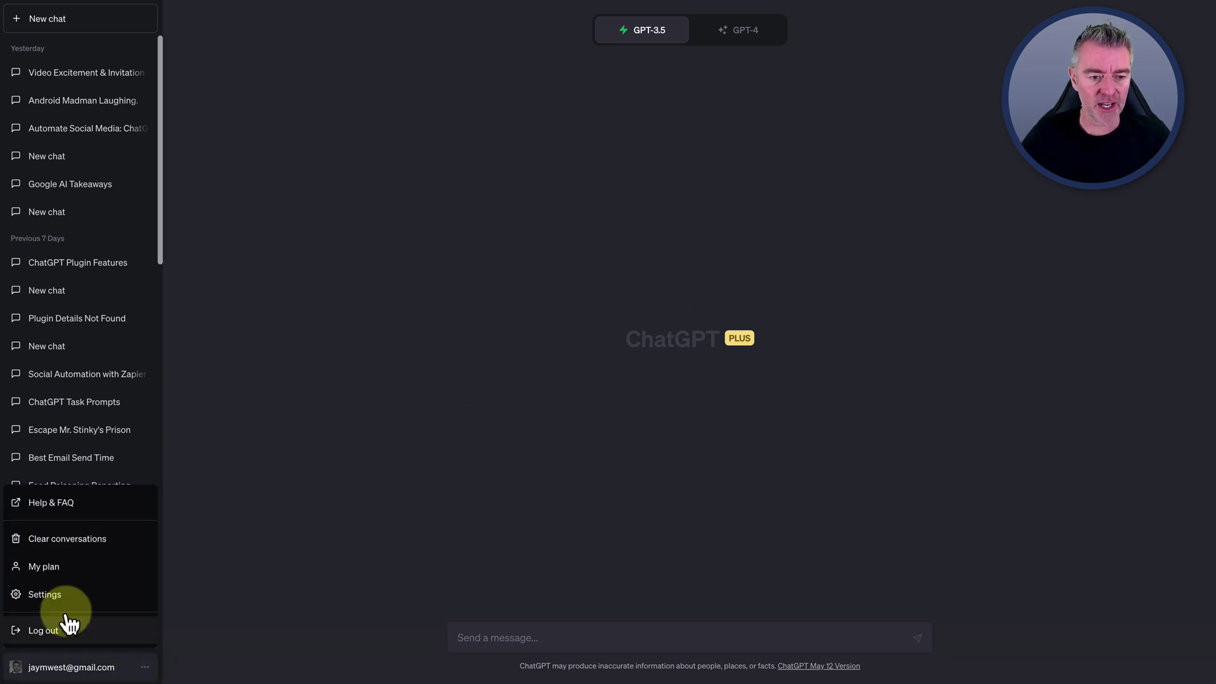
click(43, 568)
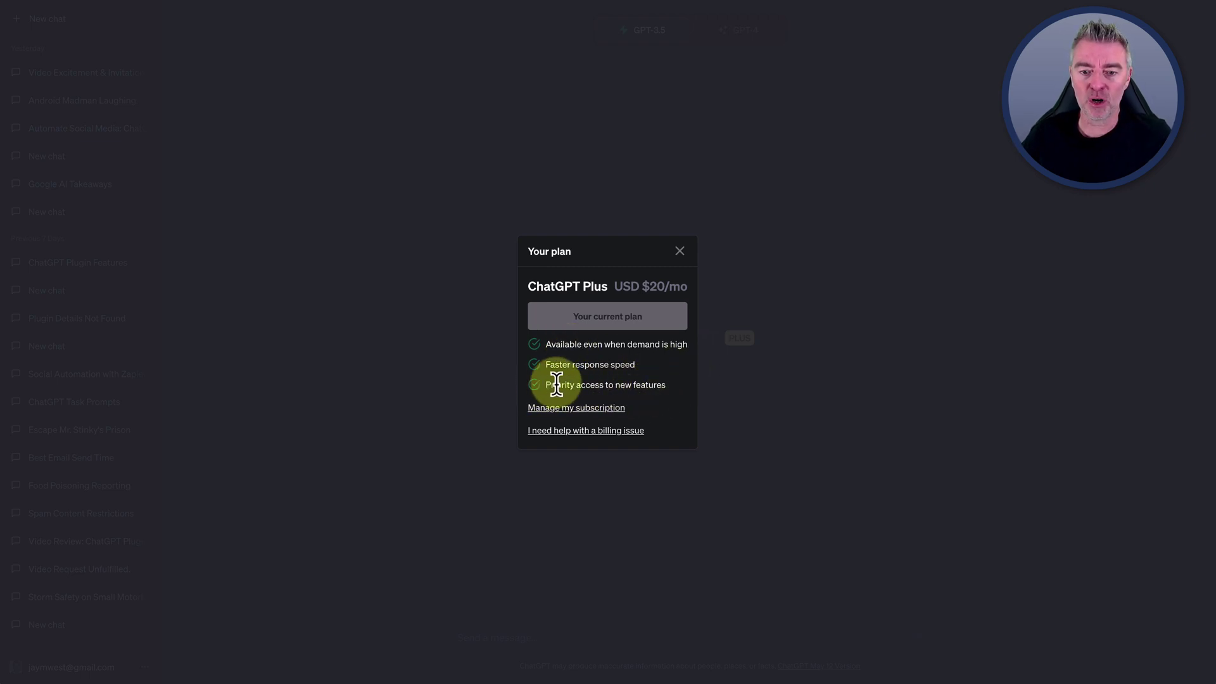
click(678, 244)
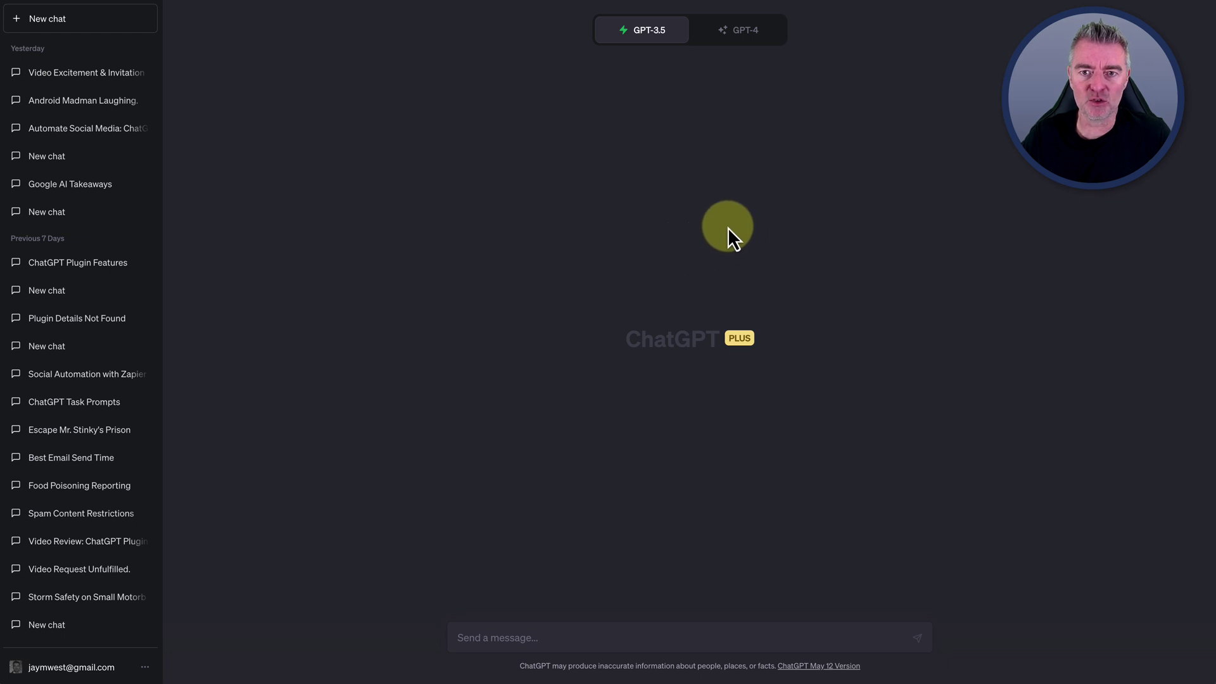
Step: Switch the chat model to GPT-4 with Browse with Bing, noting the 25-messages-per-3-hours cap
mouse_move(637, 46)
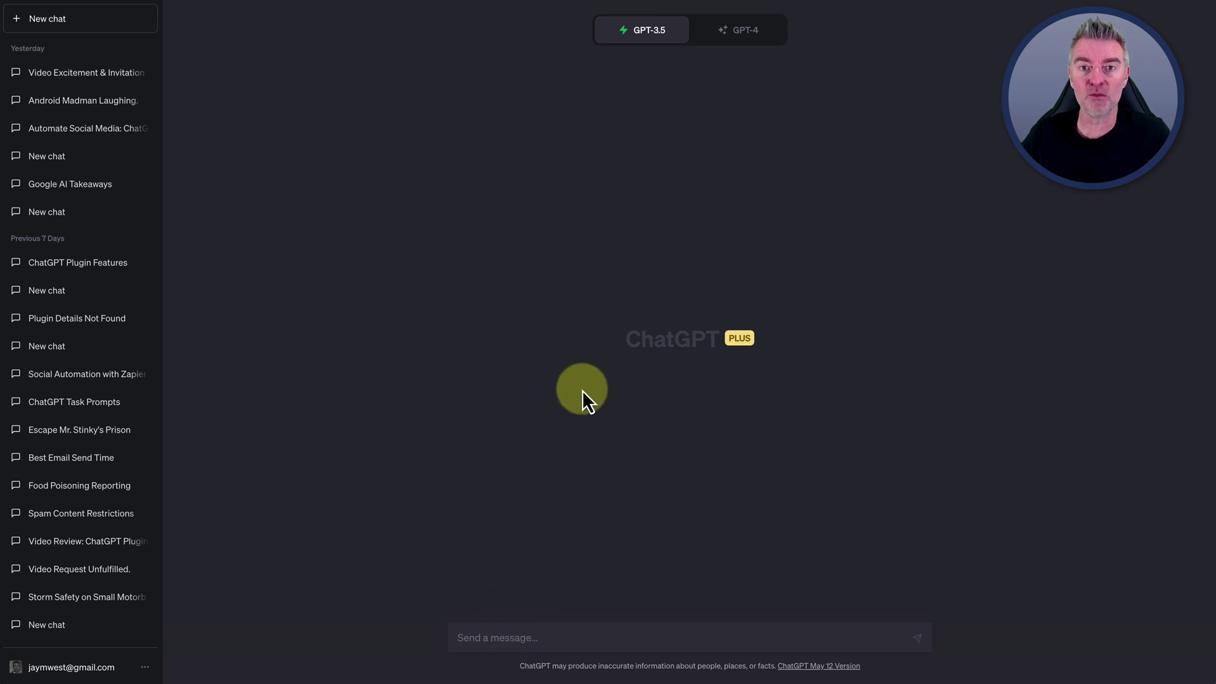
click(750, 35)
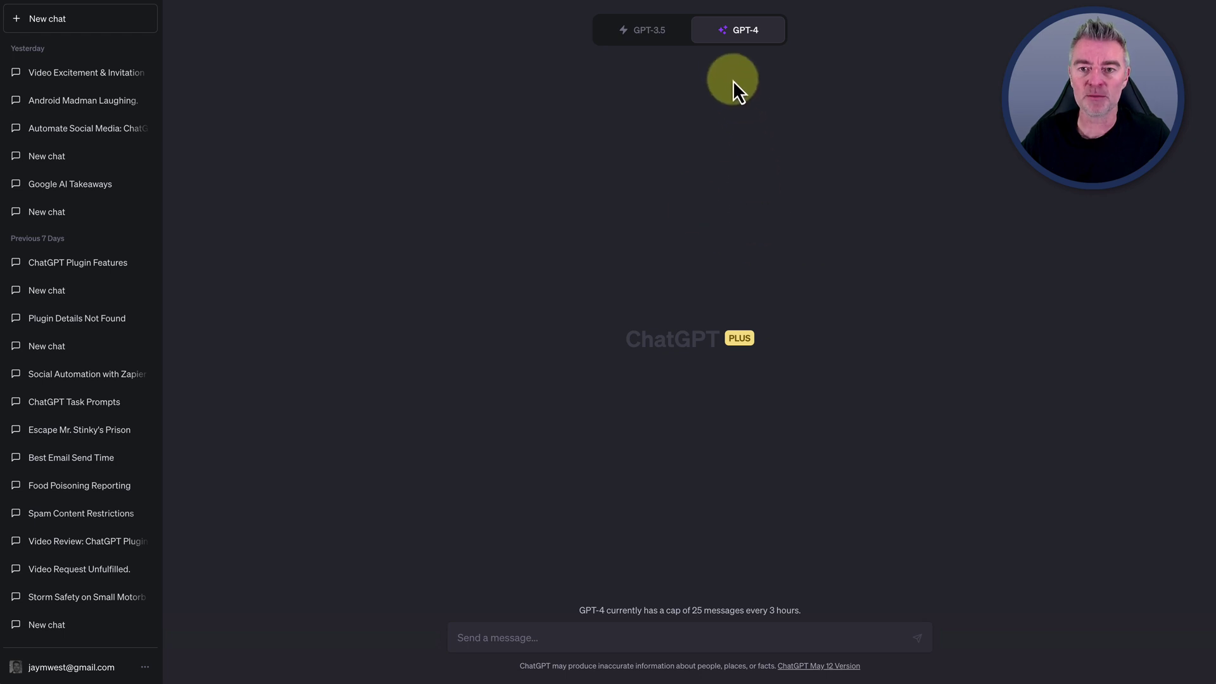
mouse_move(722, 48)
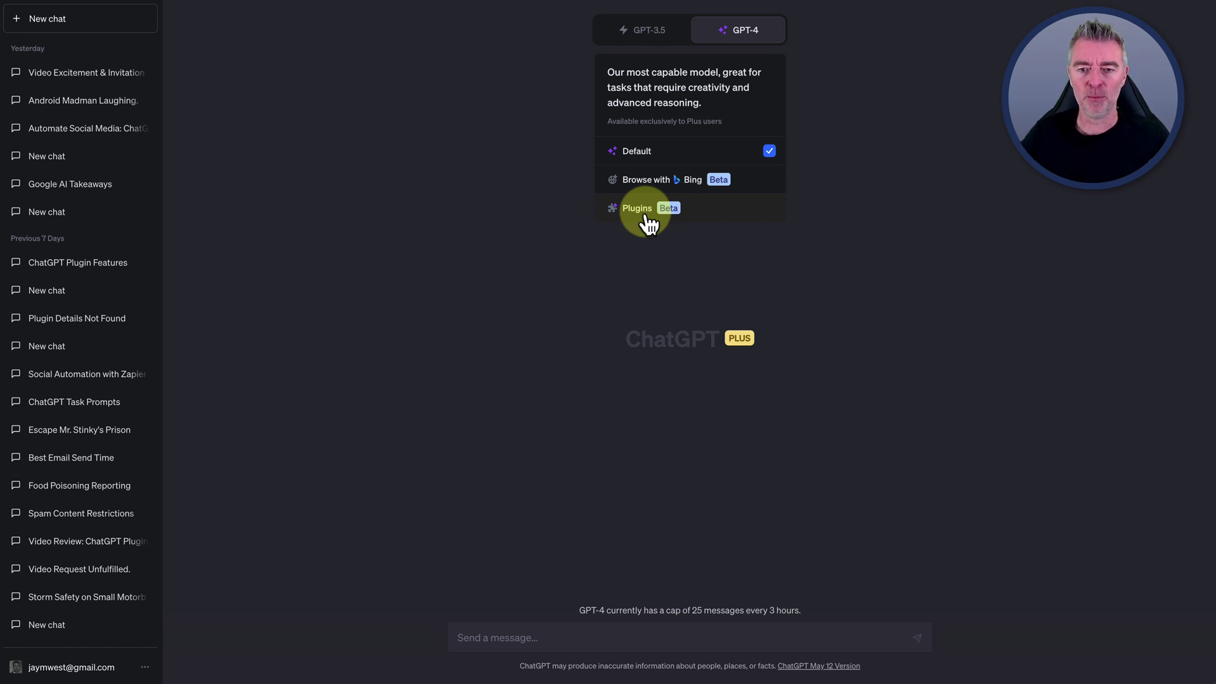
click(656, 184)
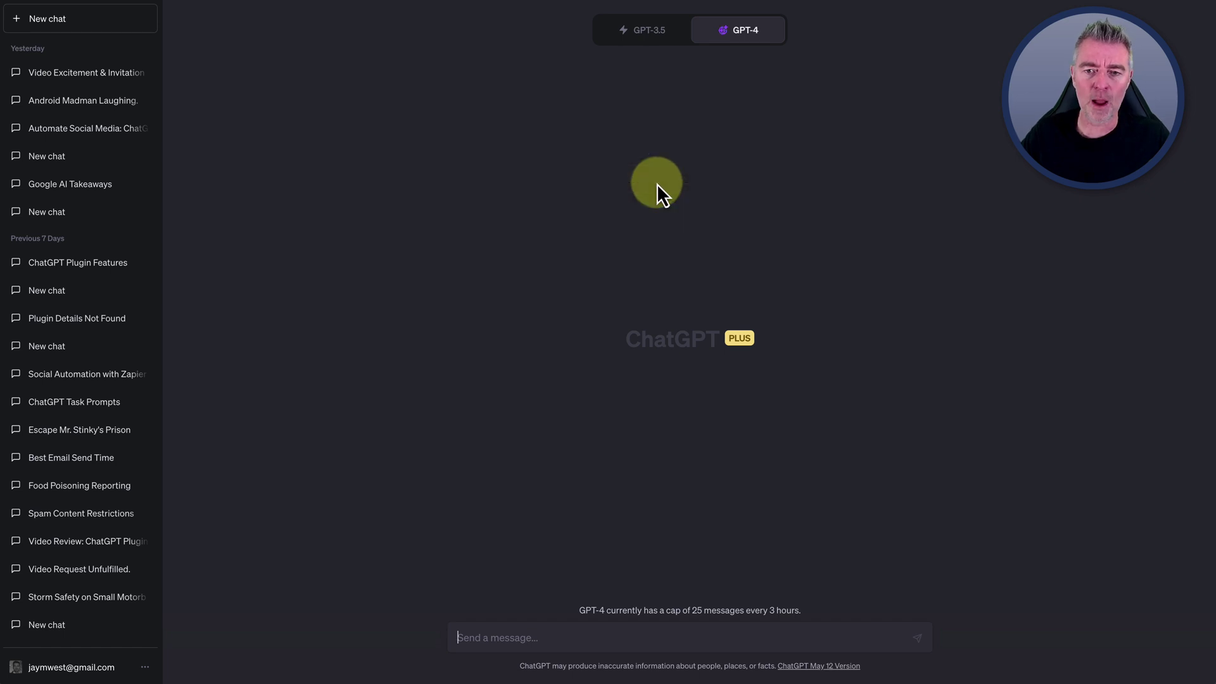
Step: Click into the message box, bringing up the 'ChatGPT is at capacity right now' page
click(567, 626)
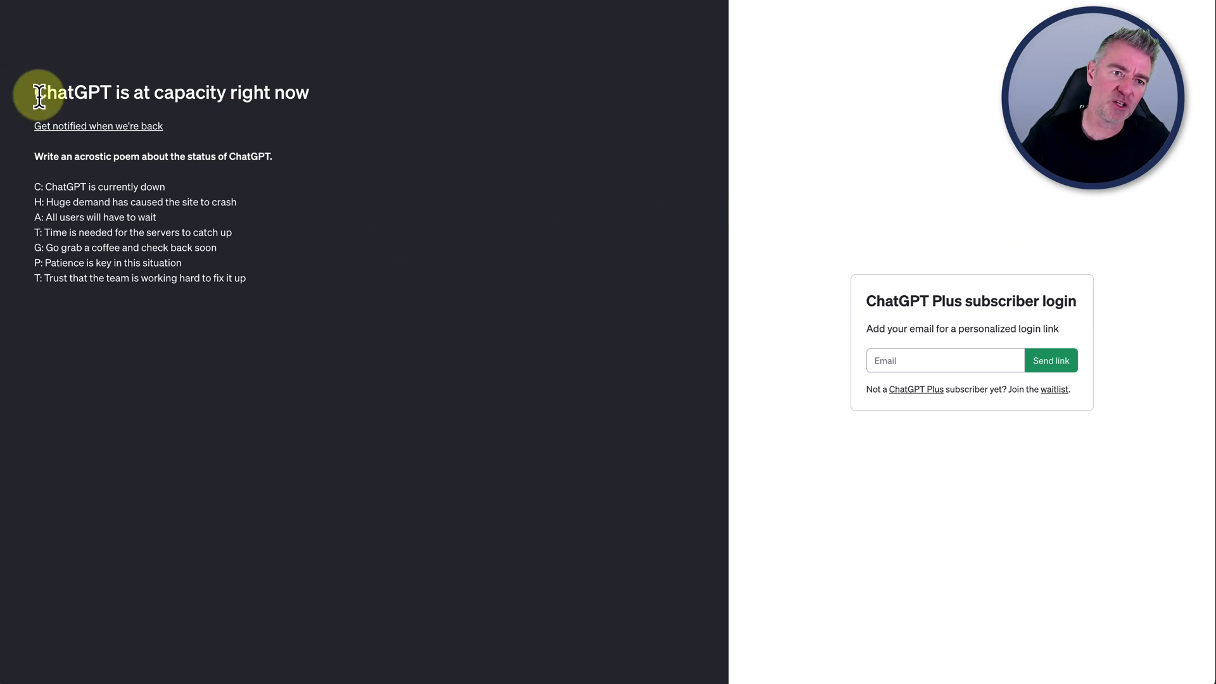
Step: Select the at-capacity heading and reload the page three times for new status messages
drag(37, 91, 323, 96)
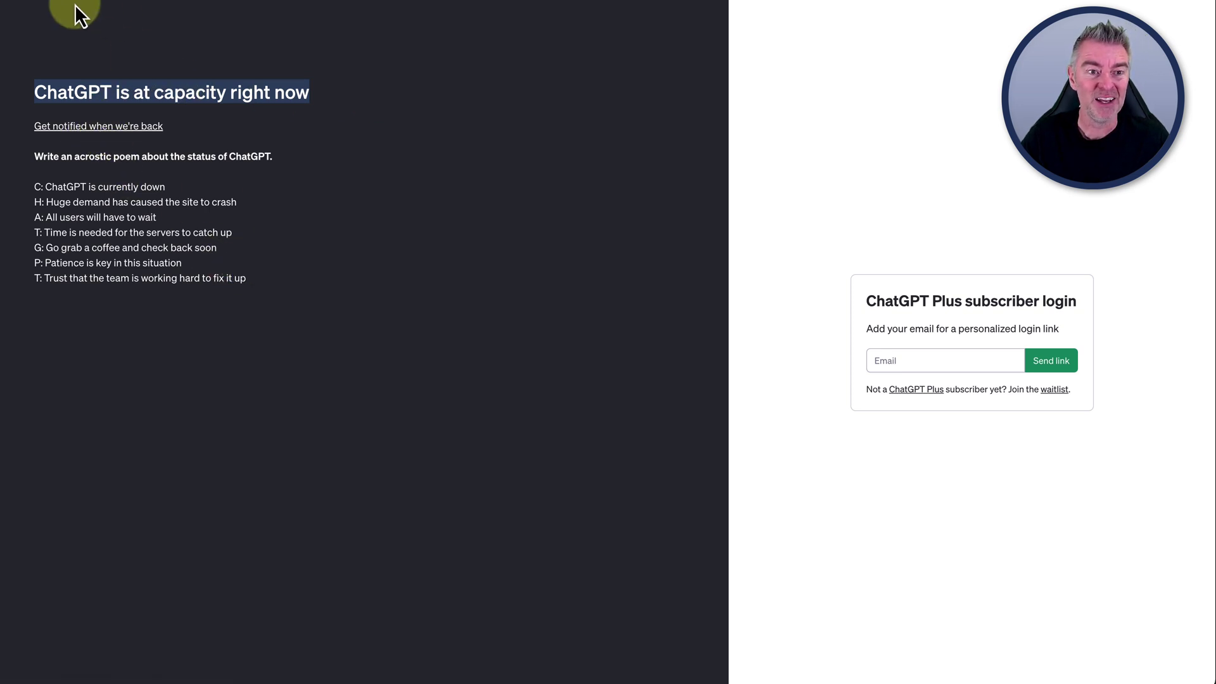
key(super+r)
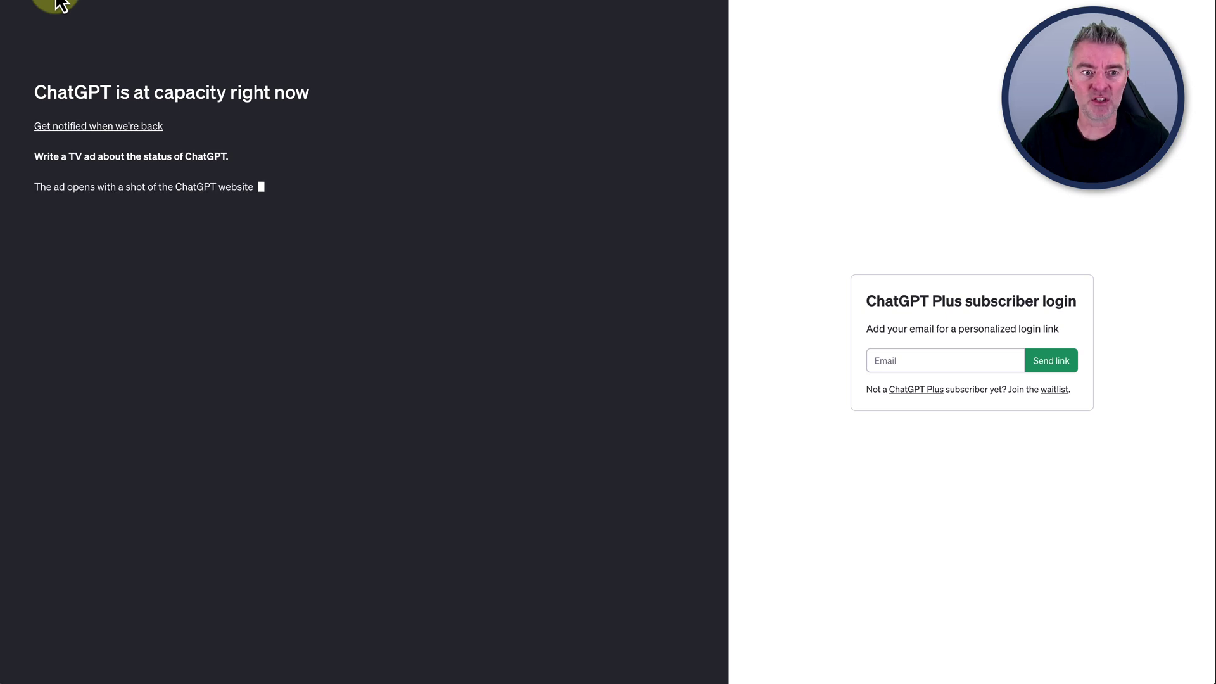
key(super+r)
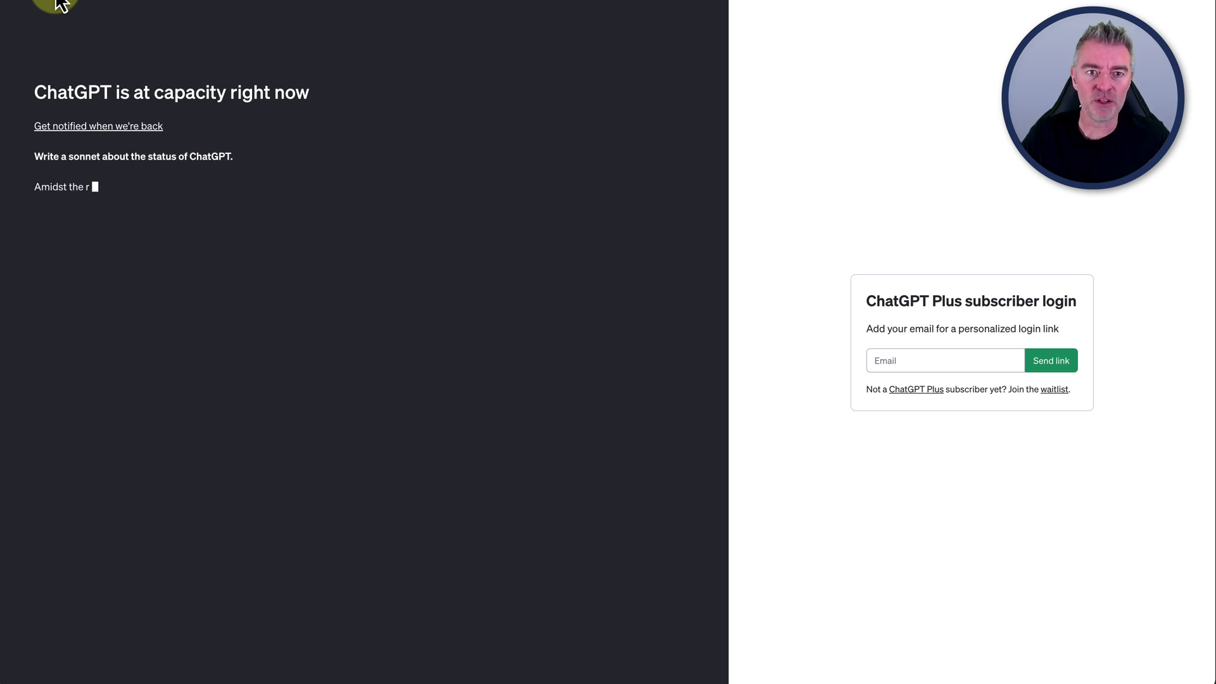
key(super+r)
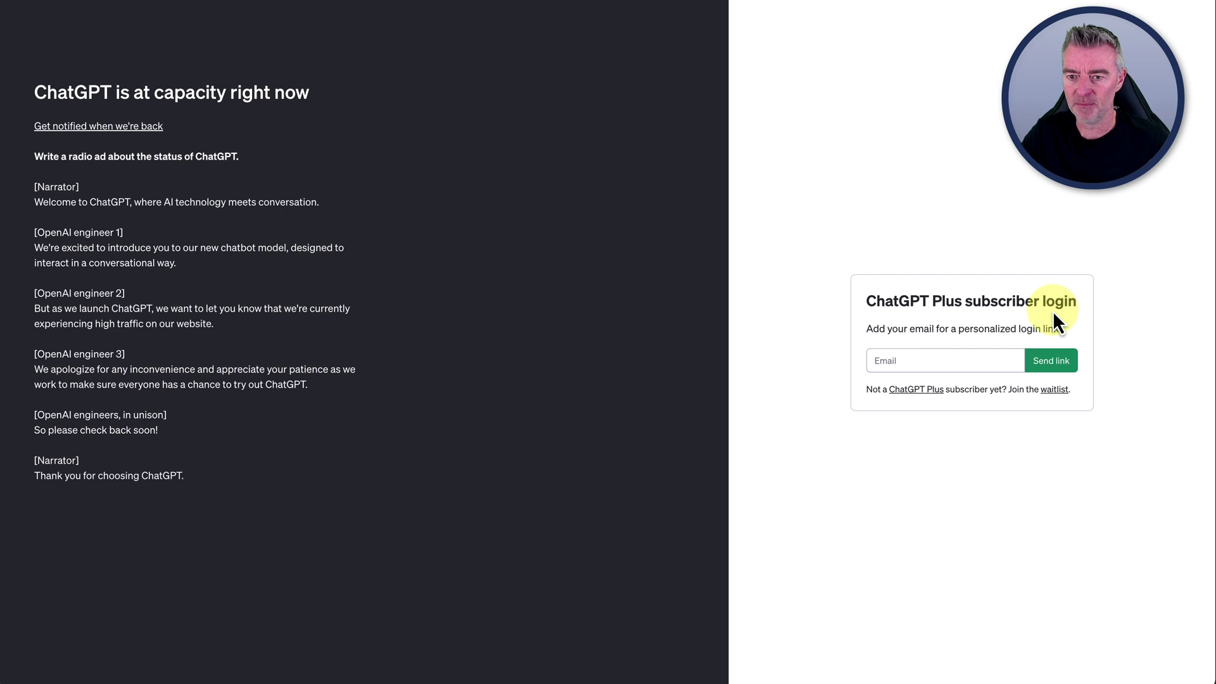
drag(869, 301, 881, 301)
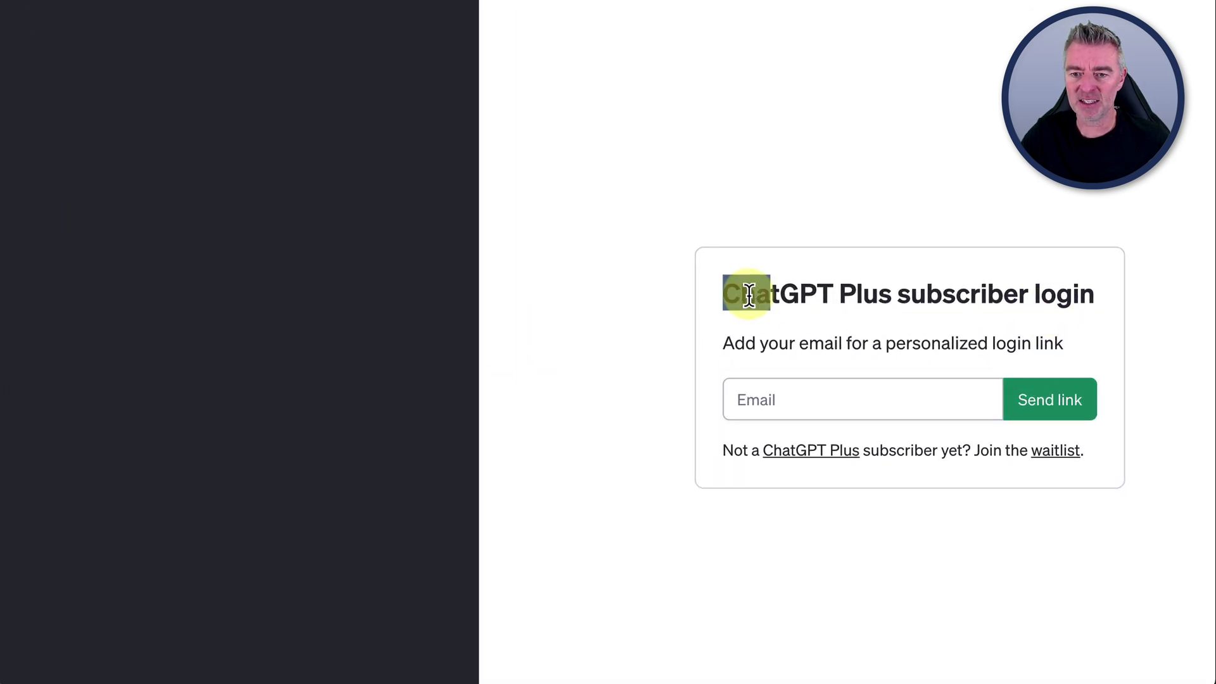
drag(750, 295, 1096, 295)
click(788, 407)
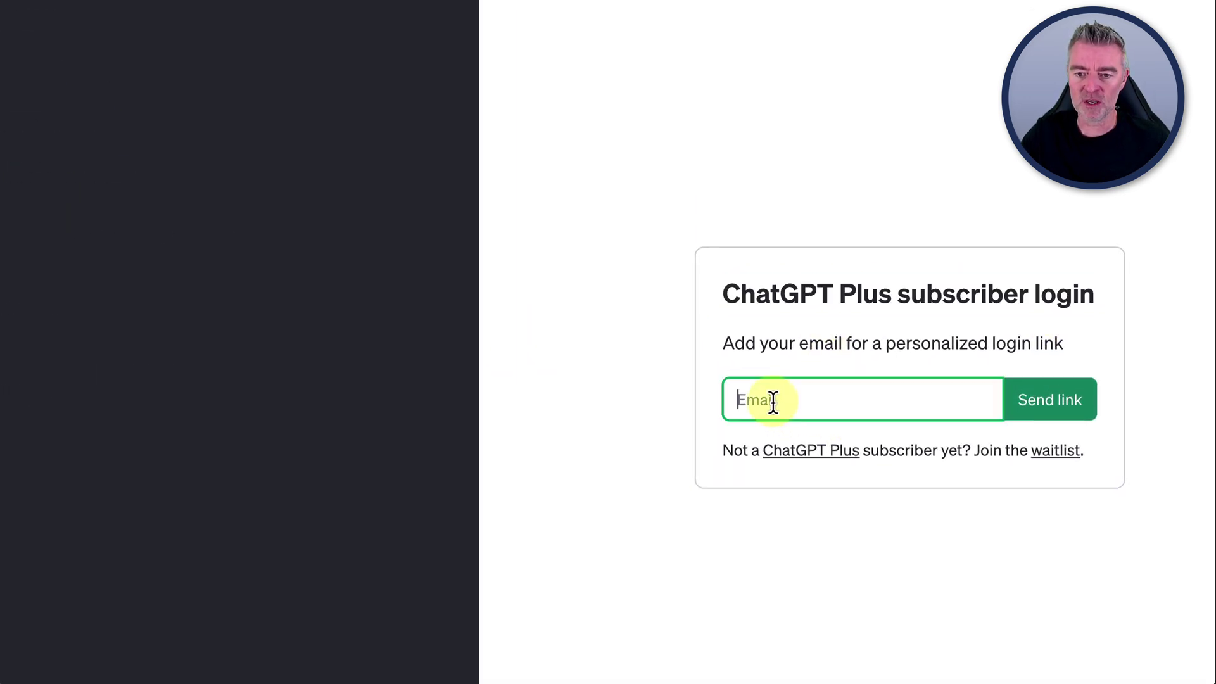
click(1133, 389)
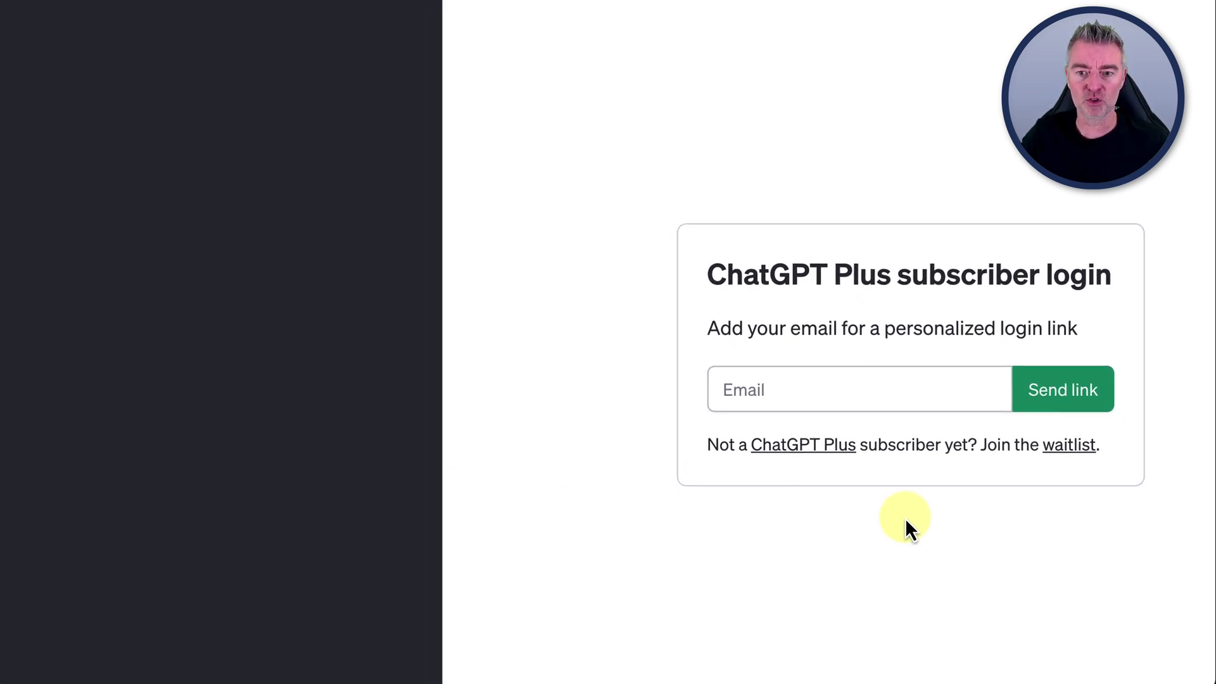
Step: Skim the Introducing ChatGPT Plus blog post, go back, and follow the waitlist link to Playground
click(802, 451)
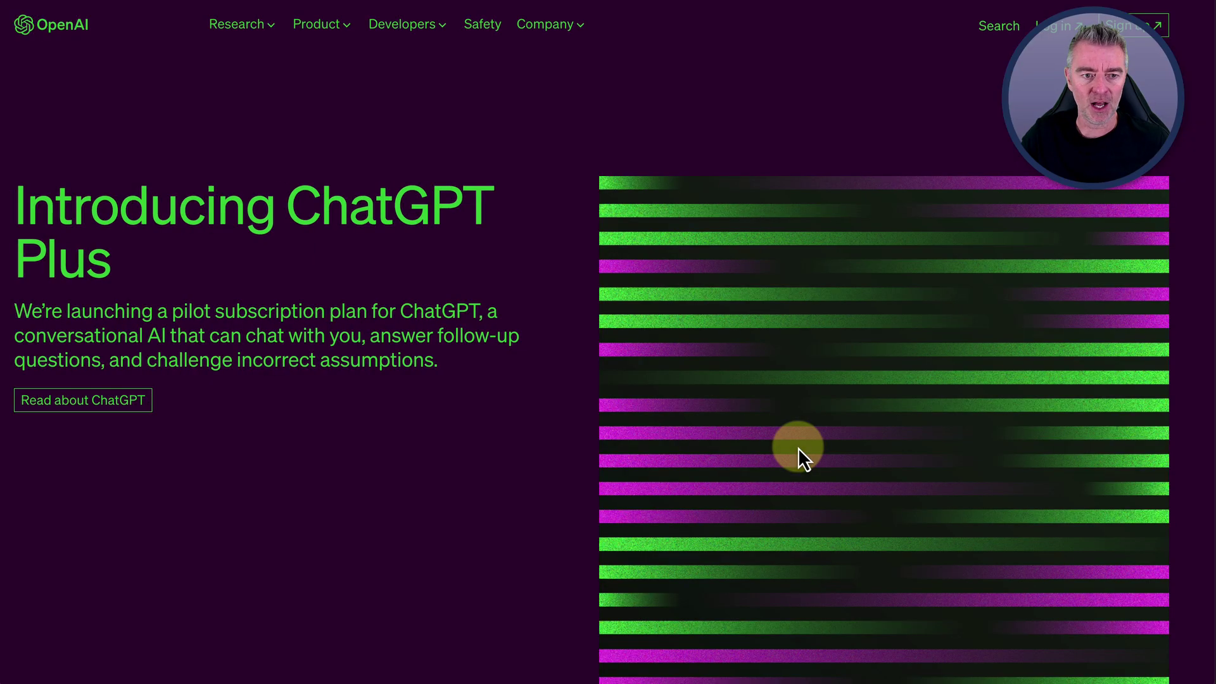
scroll(568, 402, down, 5)
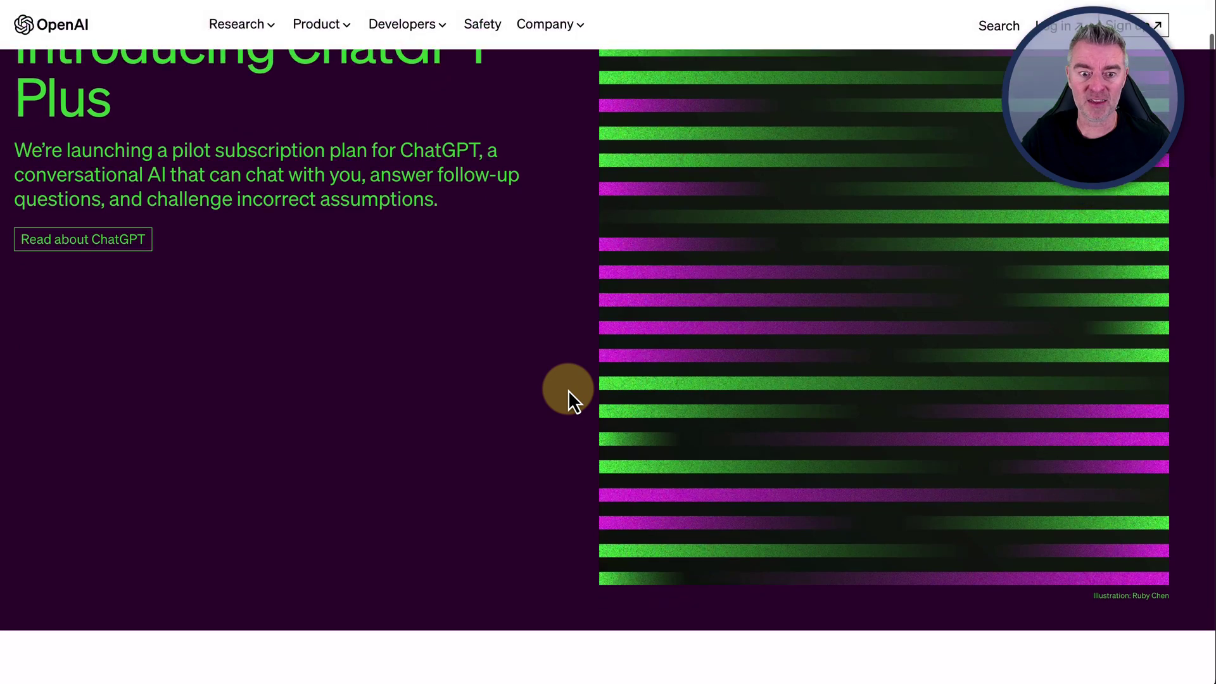
scroll(567, 400, up, 5)
scroll(567, 401, down, 1)
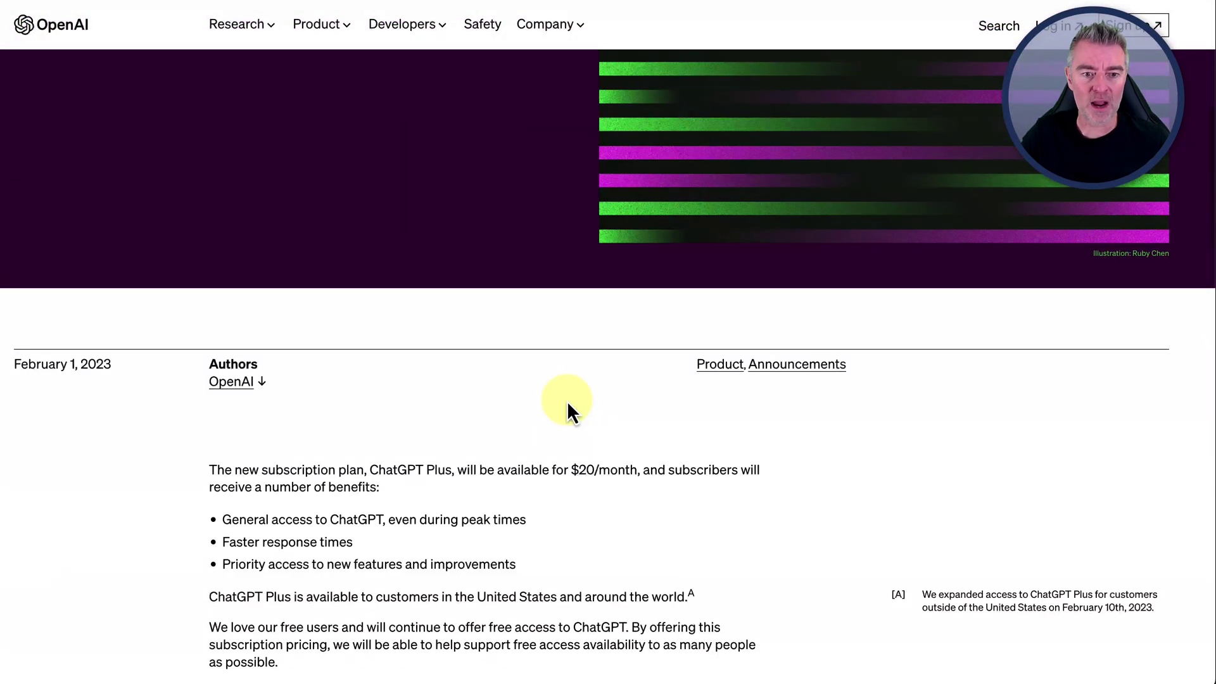
scroll(567, 400, down, 2)
scroll(567, 400, up, 10)
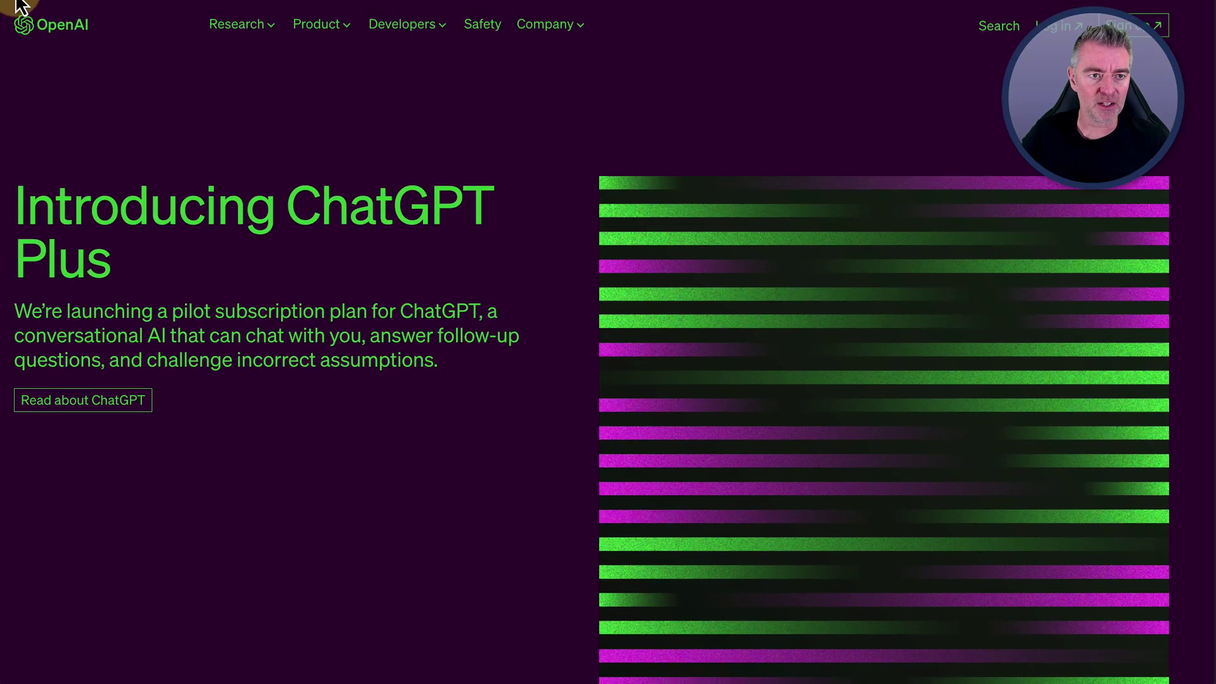
click(21, 7)
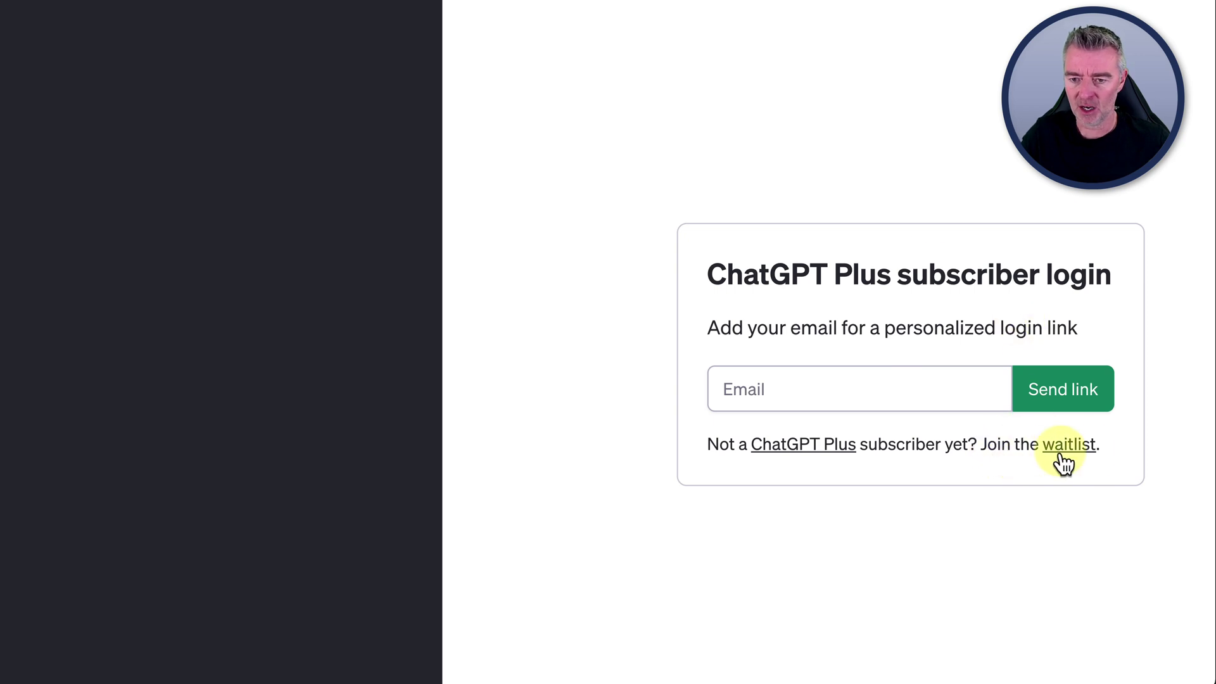
click(1076, 455)
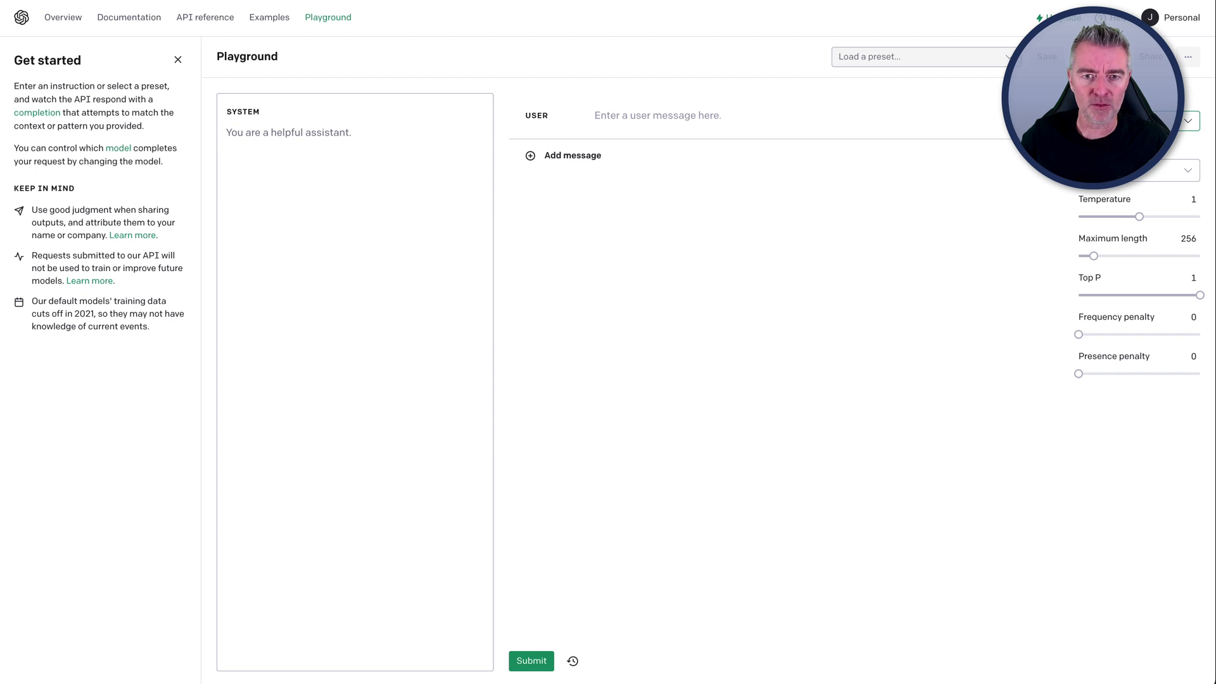
Step: Close the Get started panel so the system and user panels fill the Playground
mouse_move(608, 2)
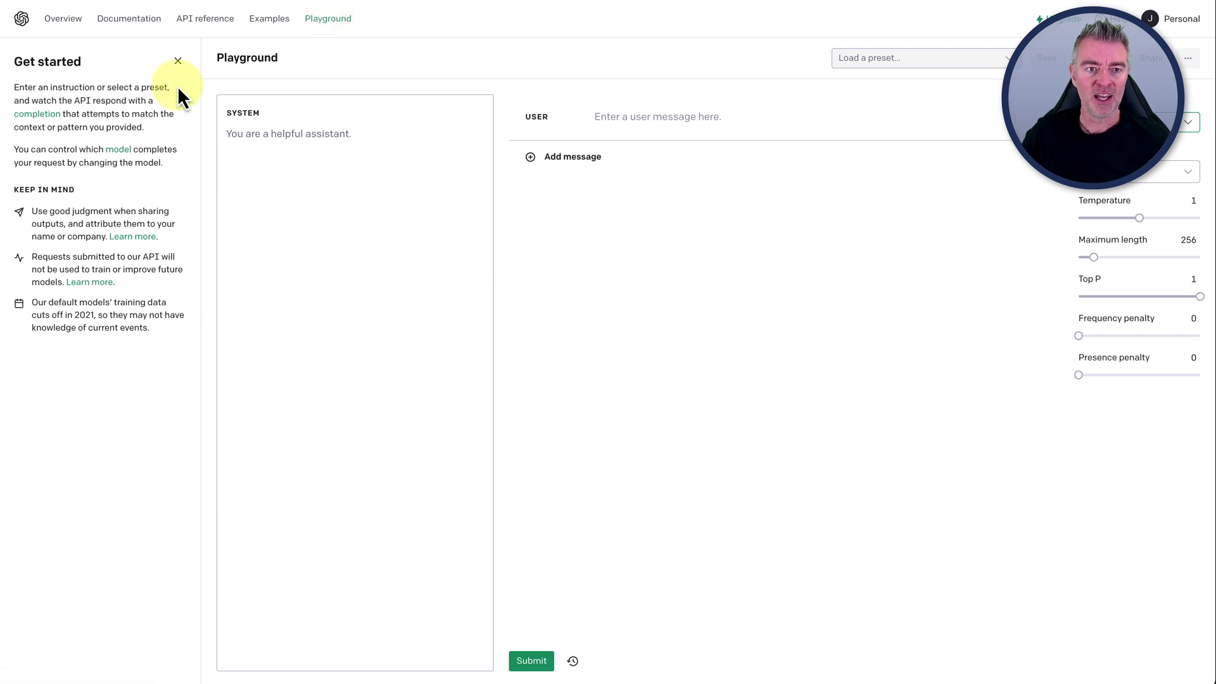
click(178, 61)
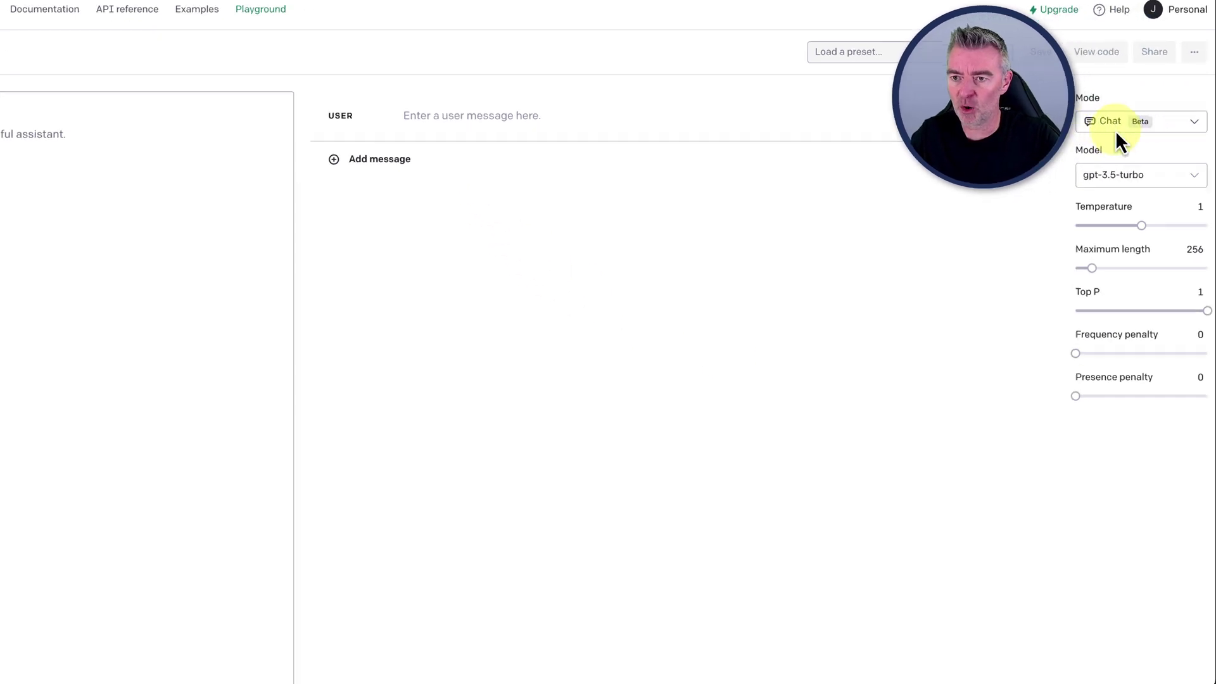
click(1148, 122)
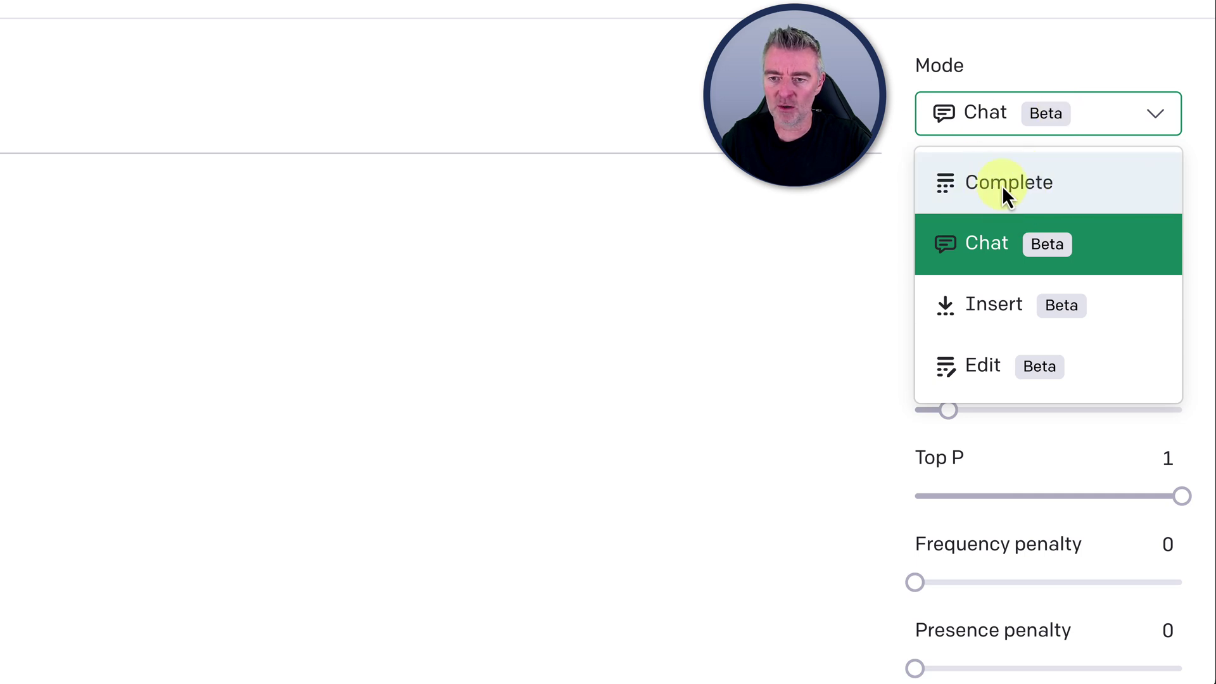
click(978, 244)
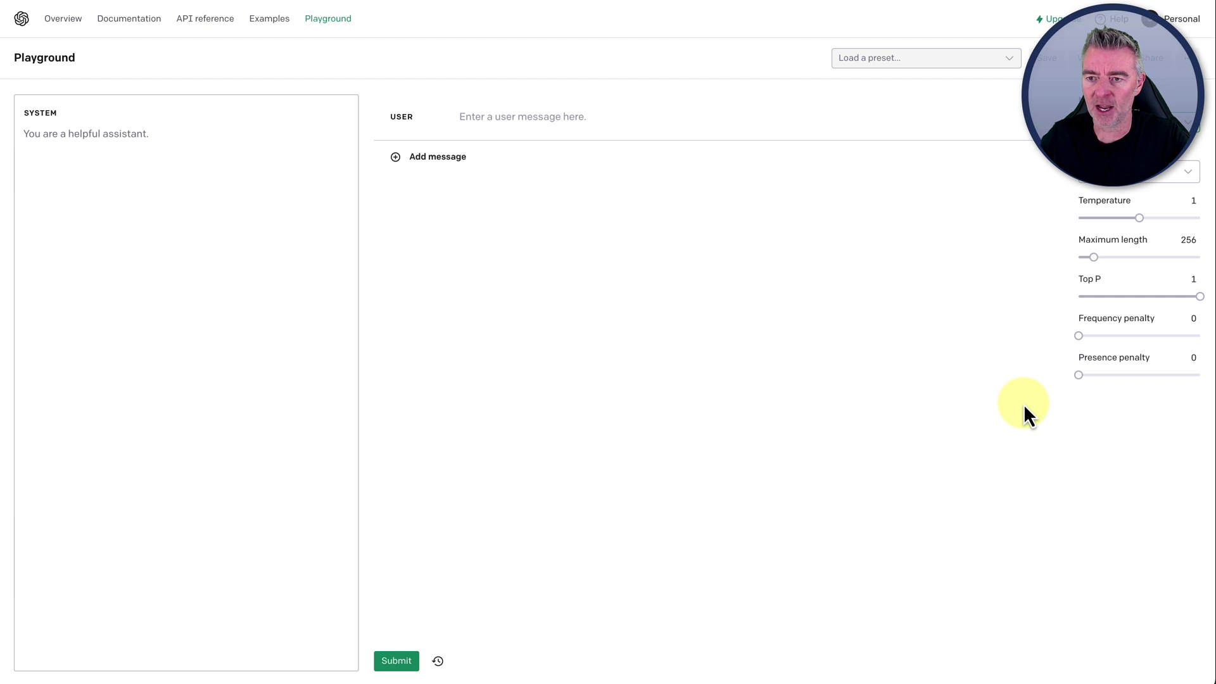
Step: Paste the 500-word AI-for-small-business article request into the system prompt and submit it
click(148, 131)
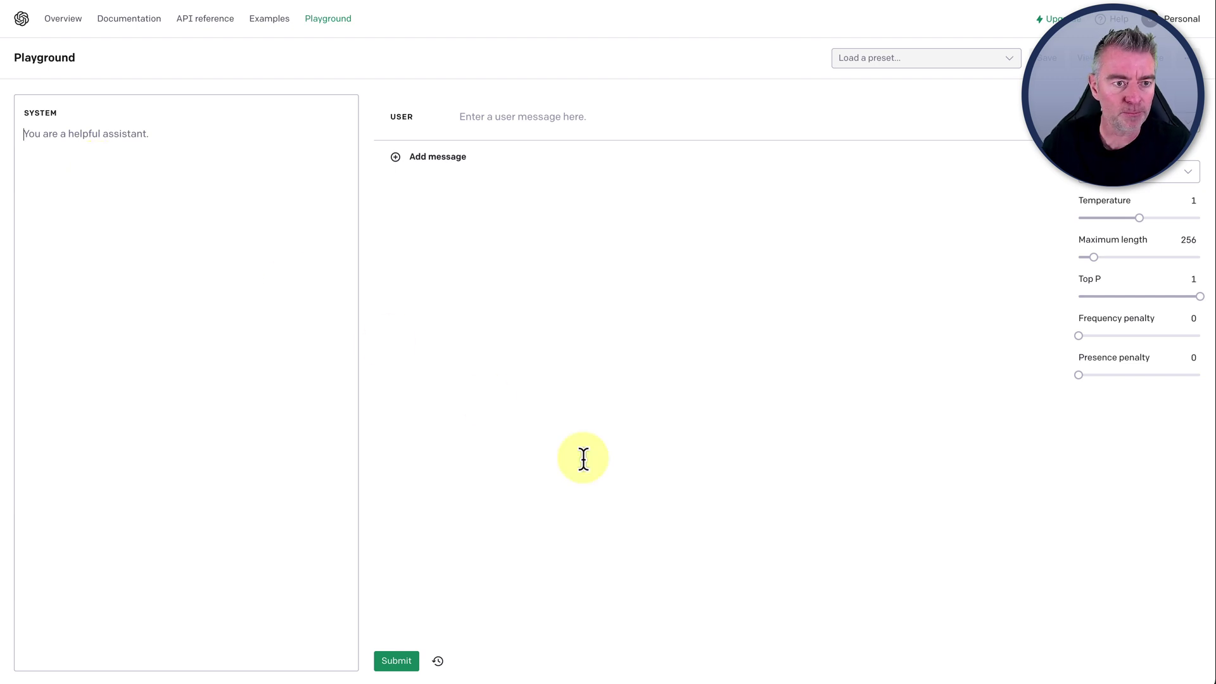
text(Can you write a 500 word article on the benefits of AI for small business owners?)
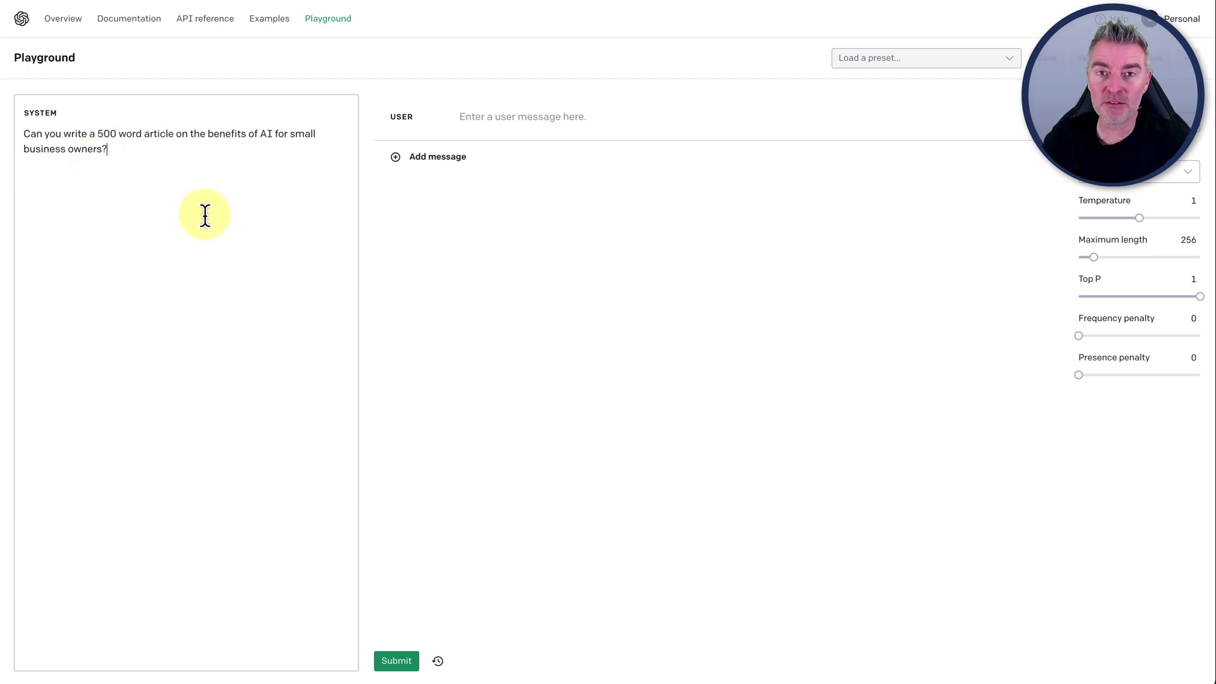
click(399, 665)
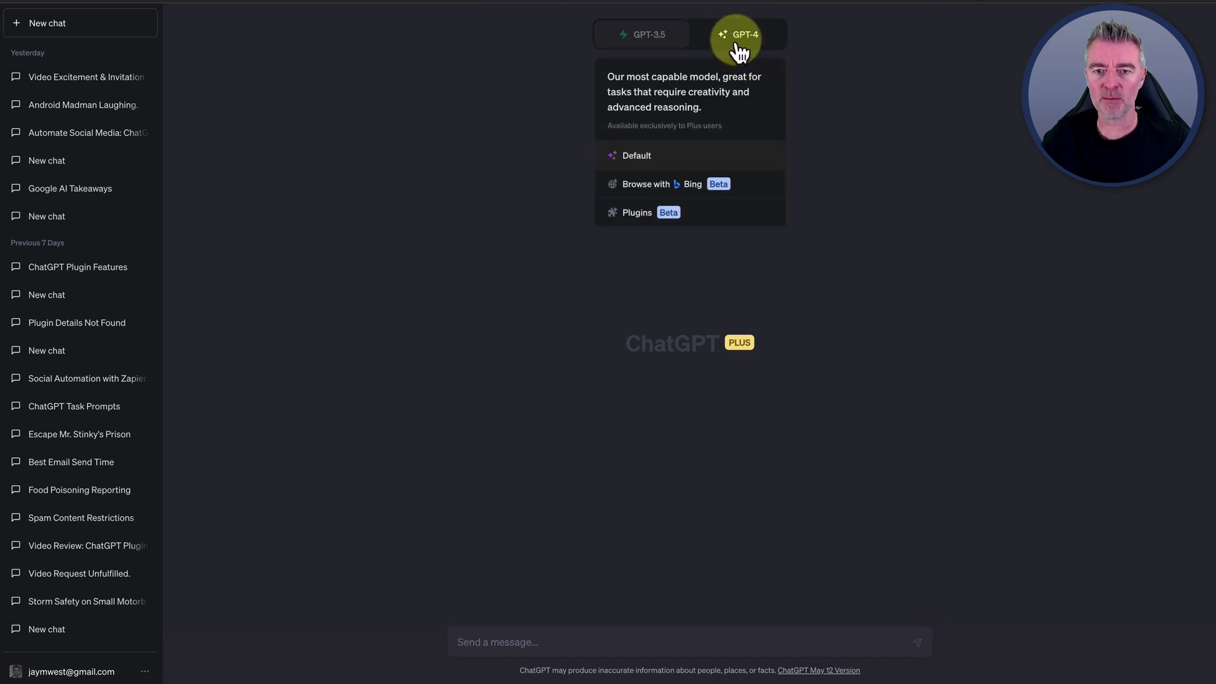
Step: Switch the new chat's model to GPT-4 with Browse with Bing
click(735, 45)
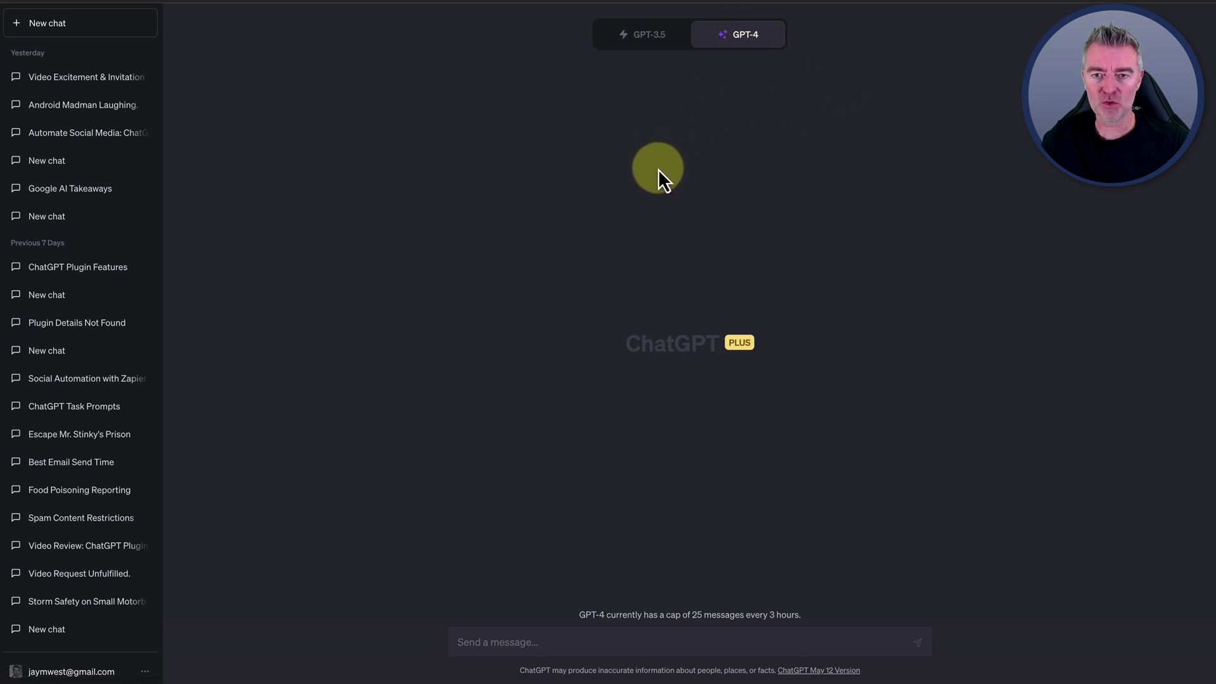
mouse_move(735, 36)
click(646, 185)
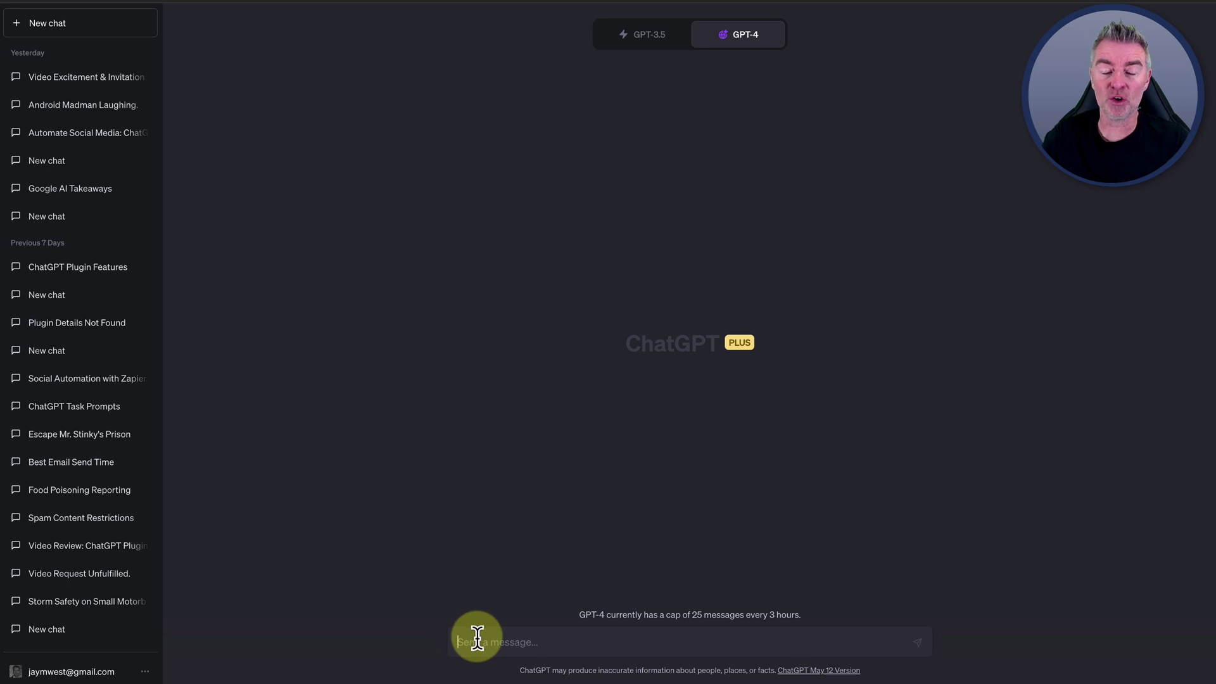
Step: Send the pasted 500-word small-business AI article request to GPT-4 and select the reply's title
text(Can you write a 500 word article on the benefits of AI for small business owners?)
click(919, 642)
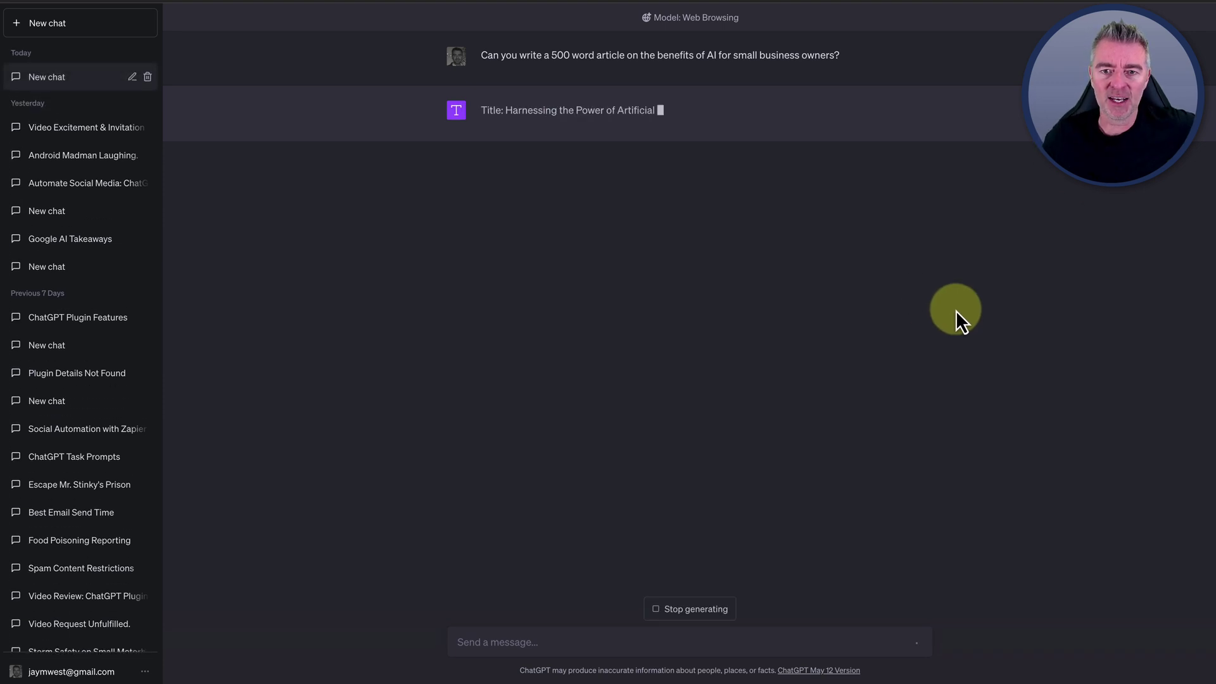
drag(806, 110, 489, 109)
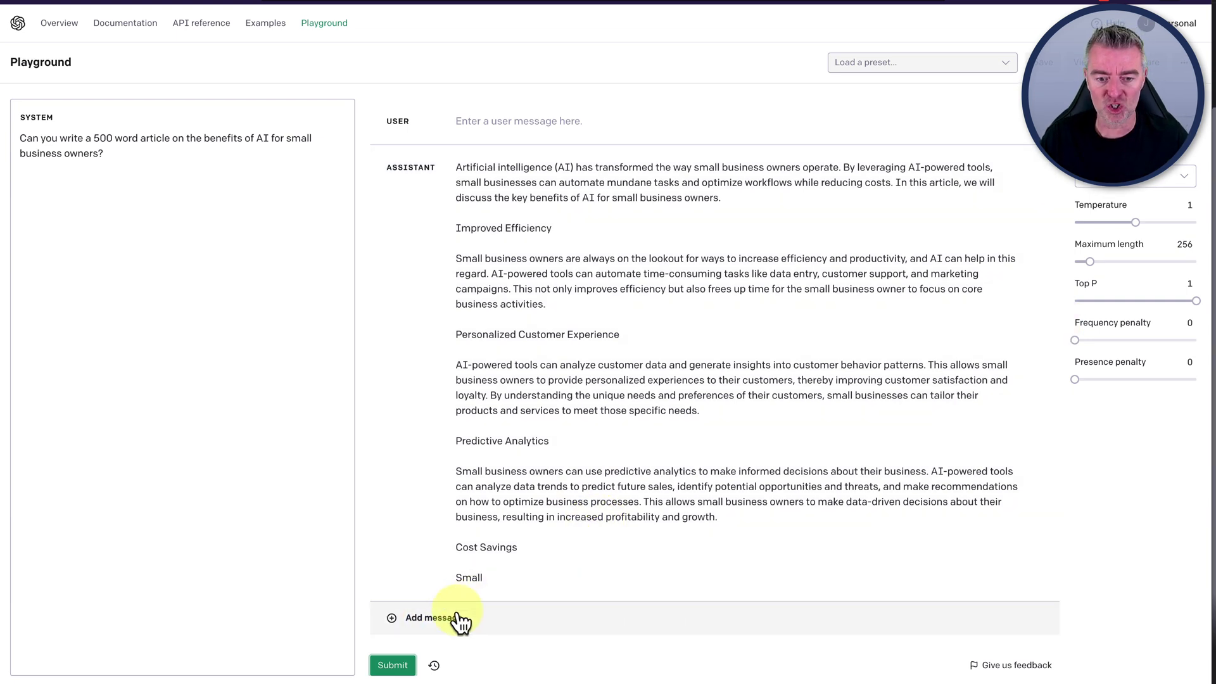
Step: Add a 'continue' user message after the cut-off article and submit it
click(460, 622)
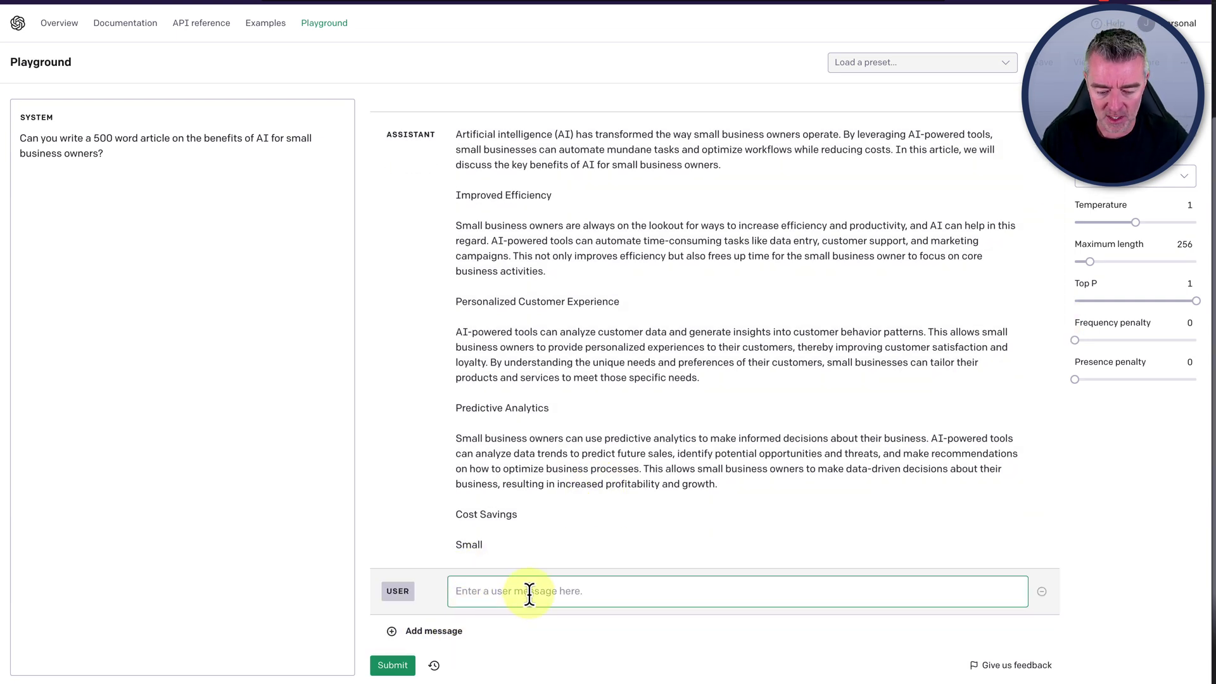
text(continue)
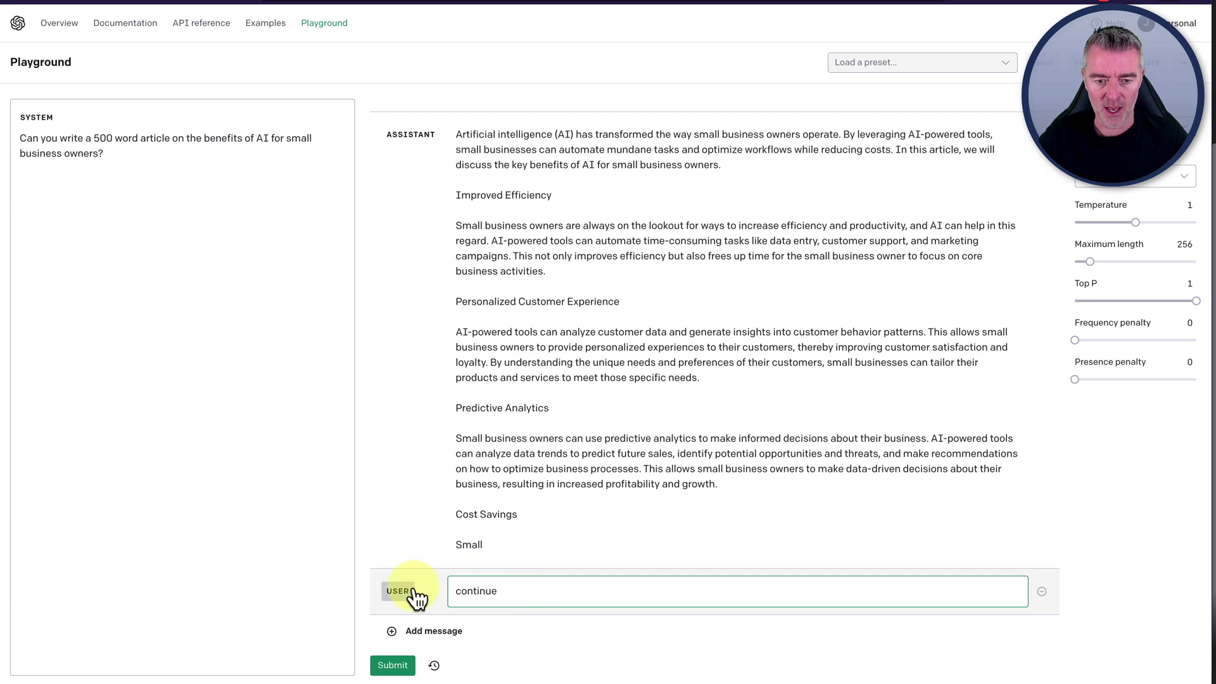
click(393, 665)
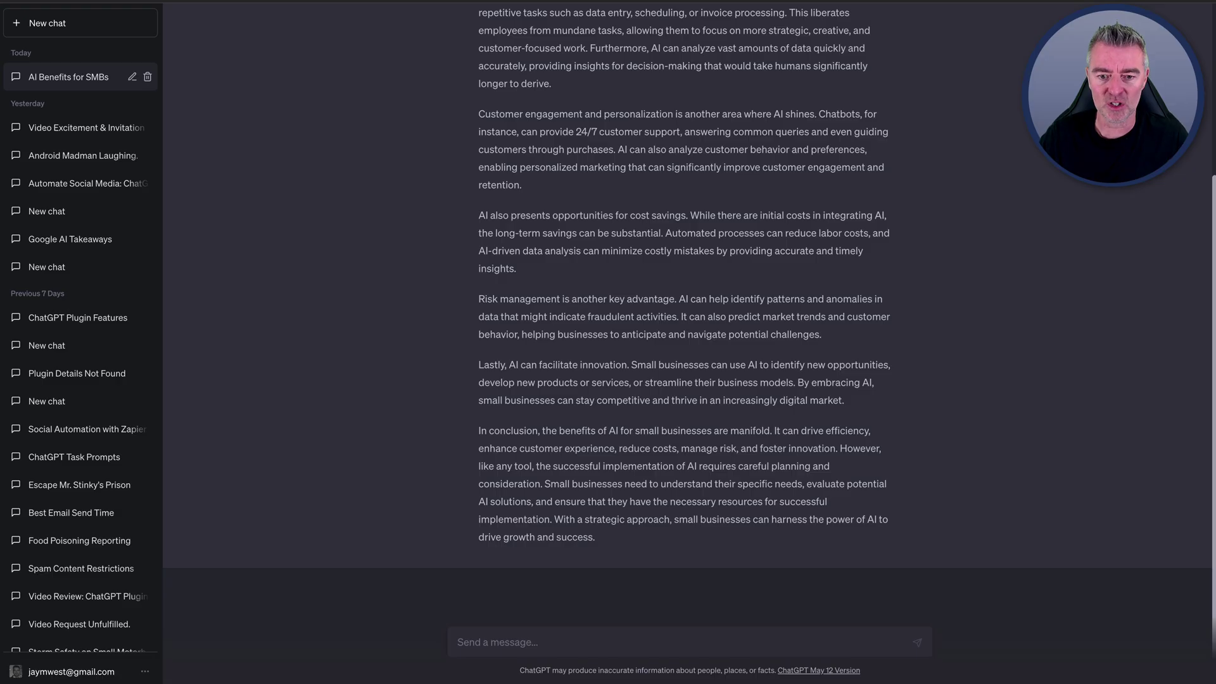
Step: Clear the title selection and scroll back to the top of ChatGPT's article
scroll(614, 441, up, 4)
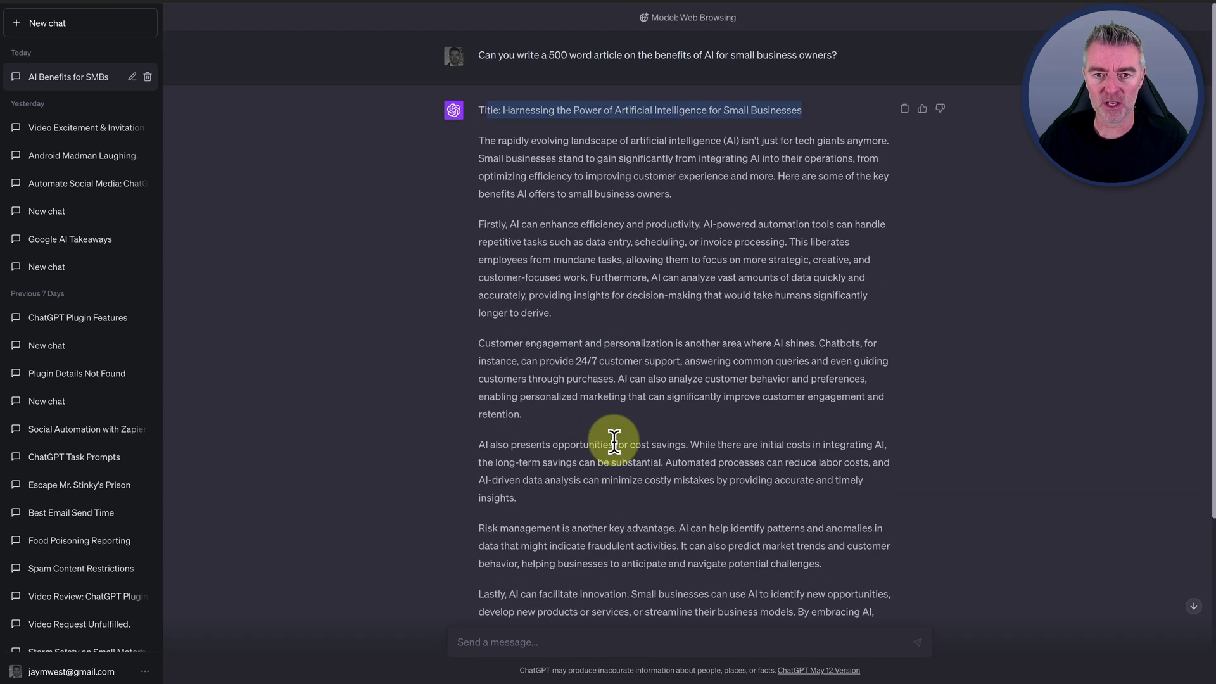
scroll(614, 441, down, 2)
click(527, 100)
scroll(574, 303, up, 1)
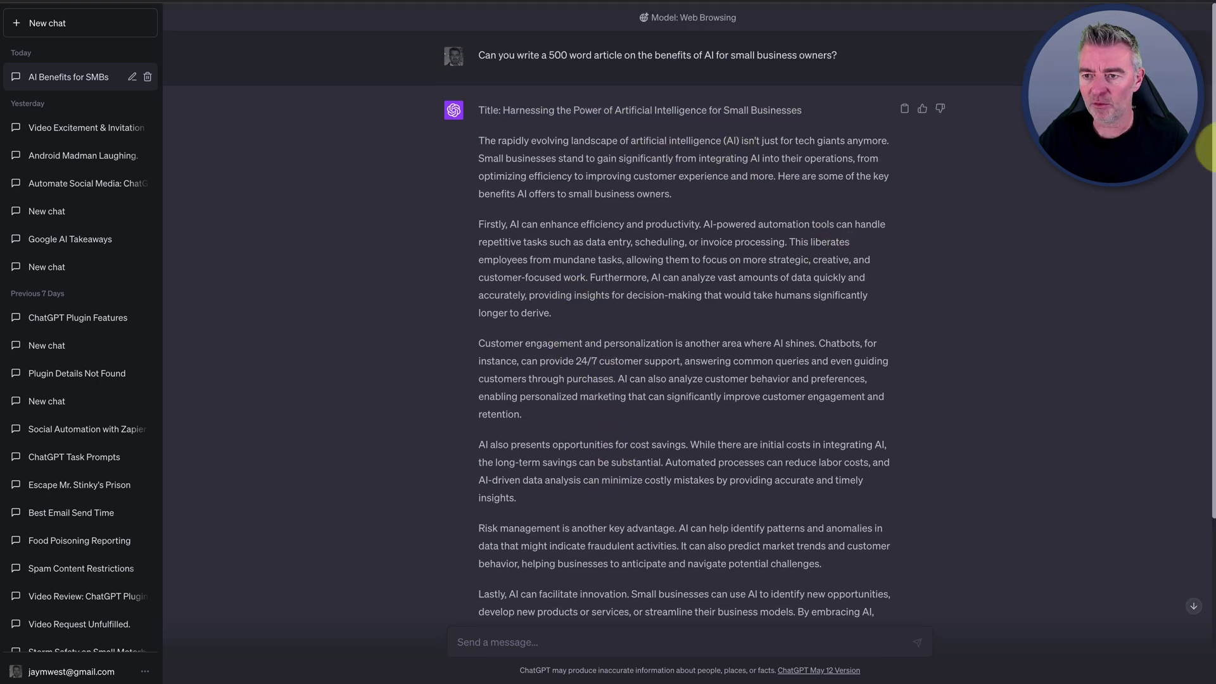
Step: Narrow the ChatGPT and Playground windows so both articles sit overlapping side by side
drag(1211, 150, 587, 151)
click(742, 237)
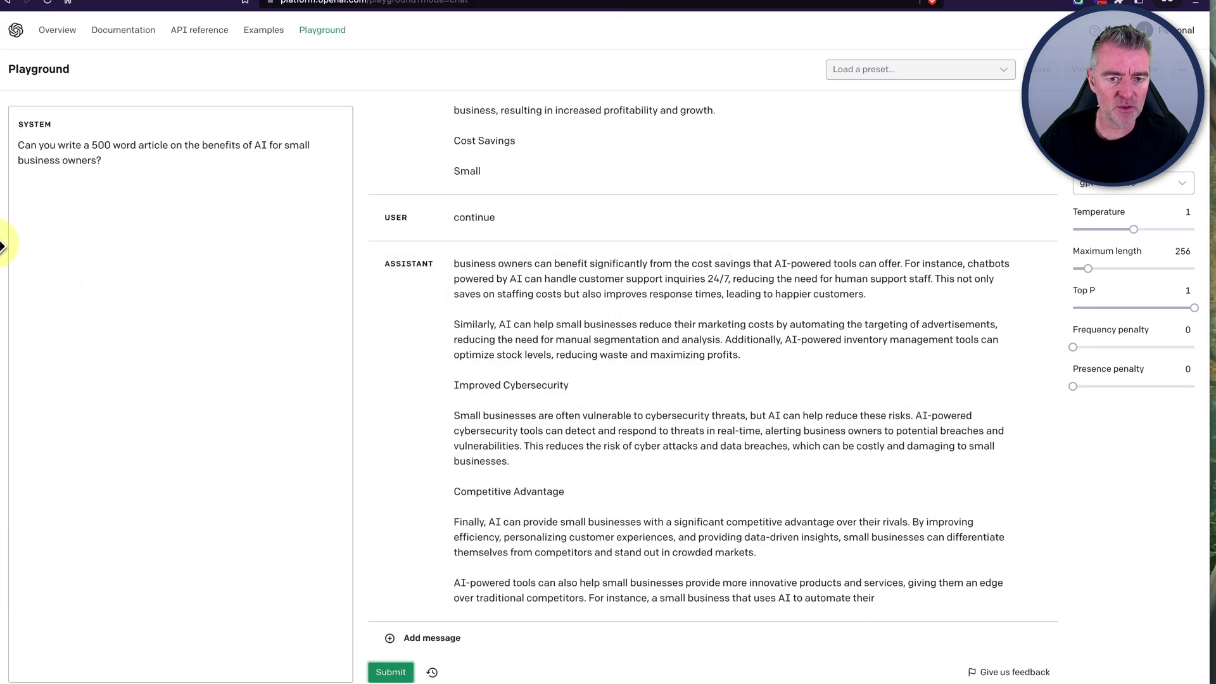
drag(2, 246, 241, 240)
click(137, 70)
scroll(875, 214, up, 7)
scroll(875, 215, down, 2)
scroll(875, 215, up, 2)
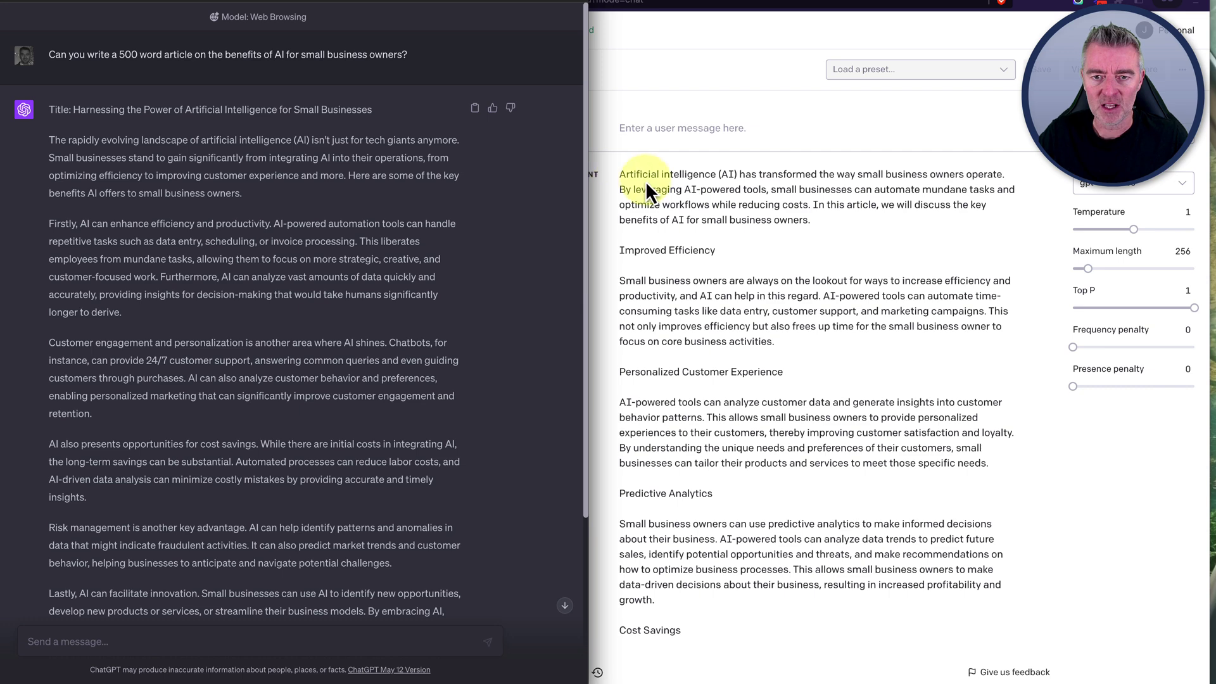
scroll(237, 176, up, 1)
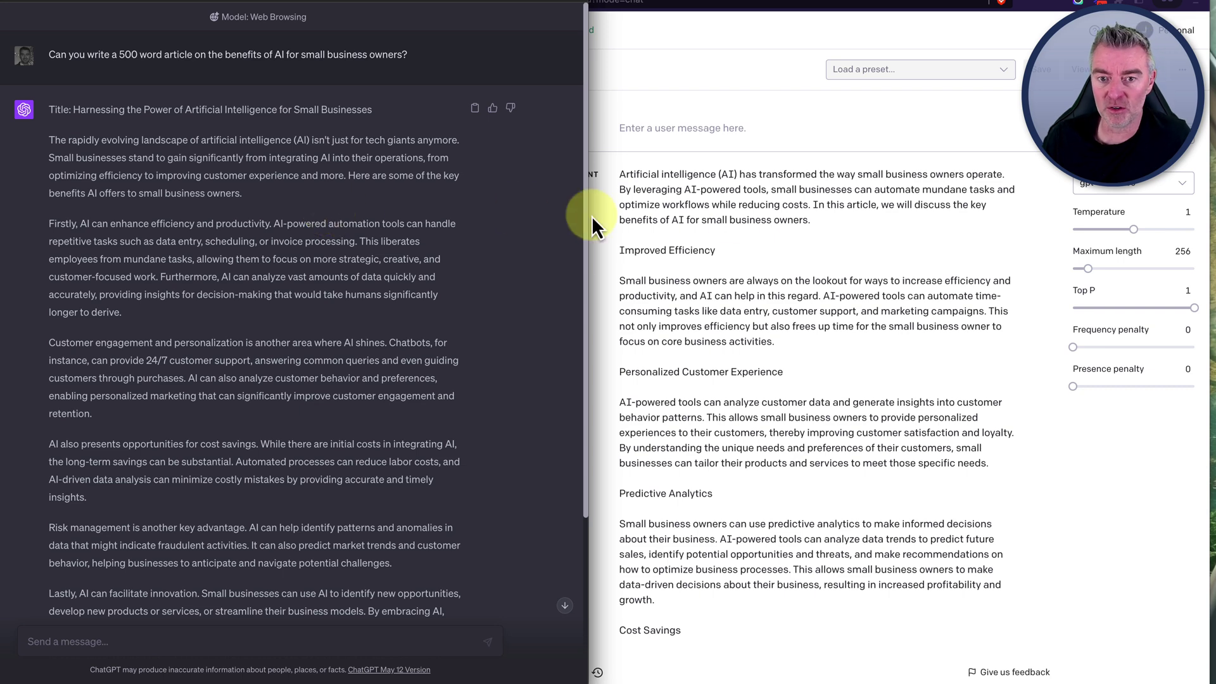
click(762, 226)
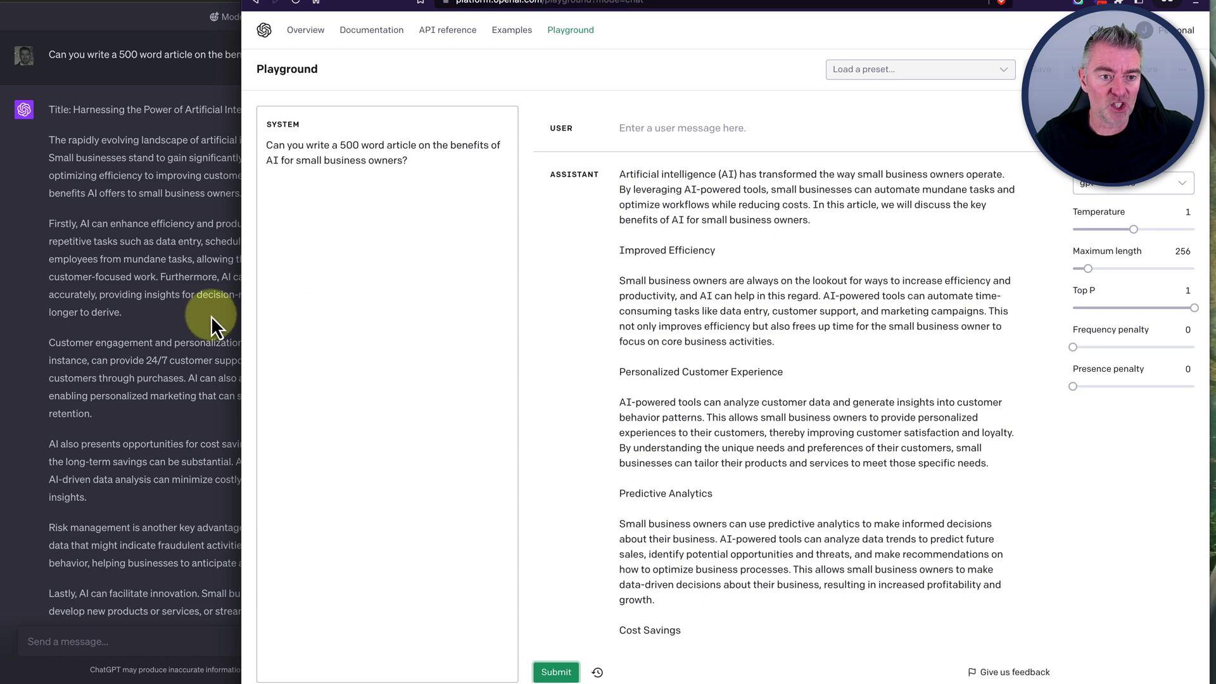
click(210, 315)
click(735, 208)
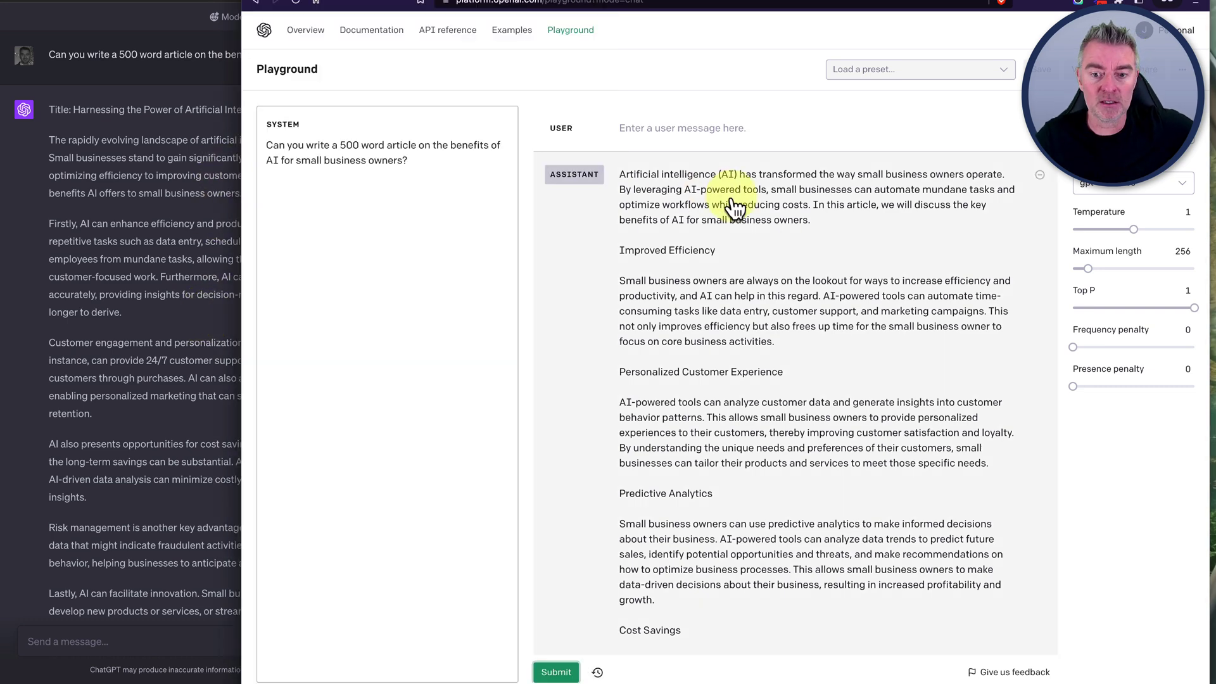
click(166, 292)
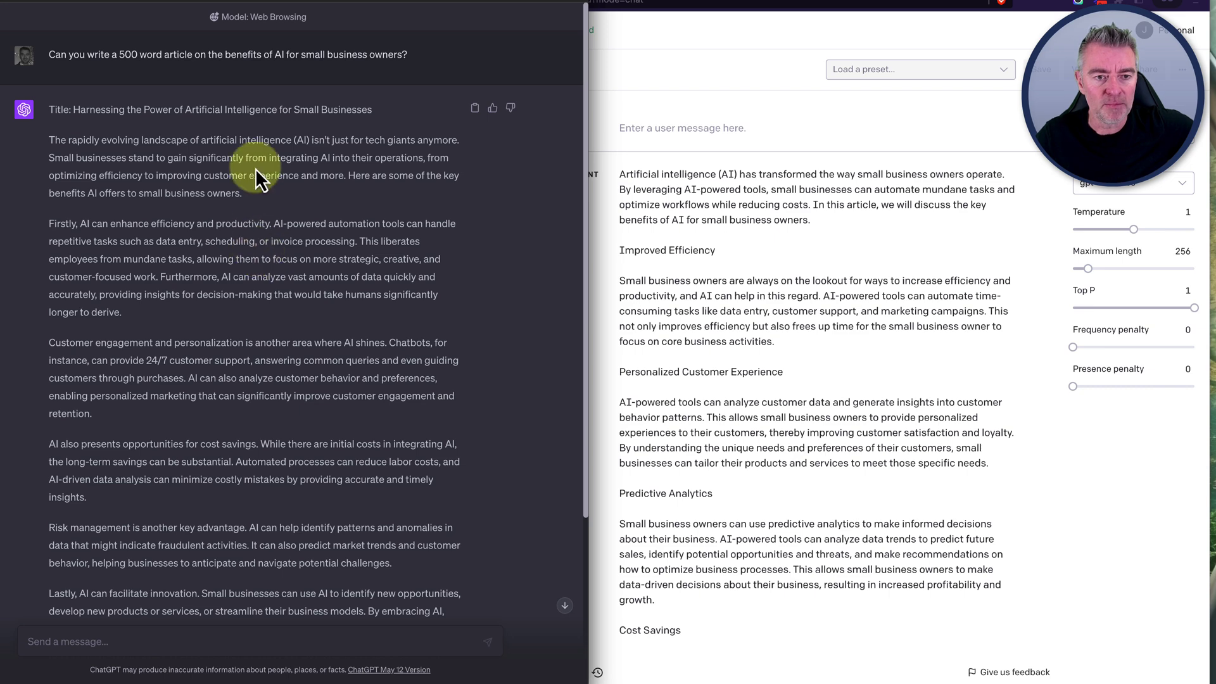
drag(257, 196, 85, 141)
click(204, 143)
scroll(345, 352, down, 5)
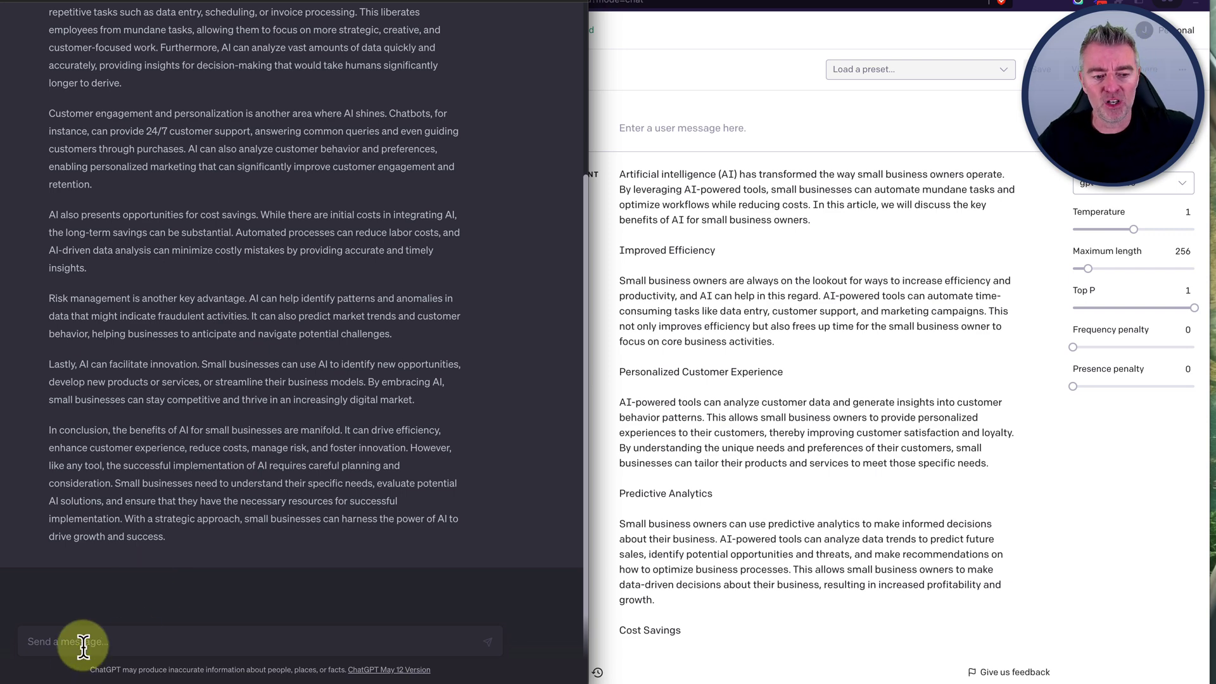
Step: Send another 'continue' message in Playground so the article finishes with a Conclusion
click(905, 387)
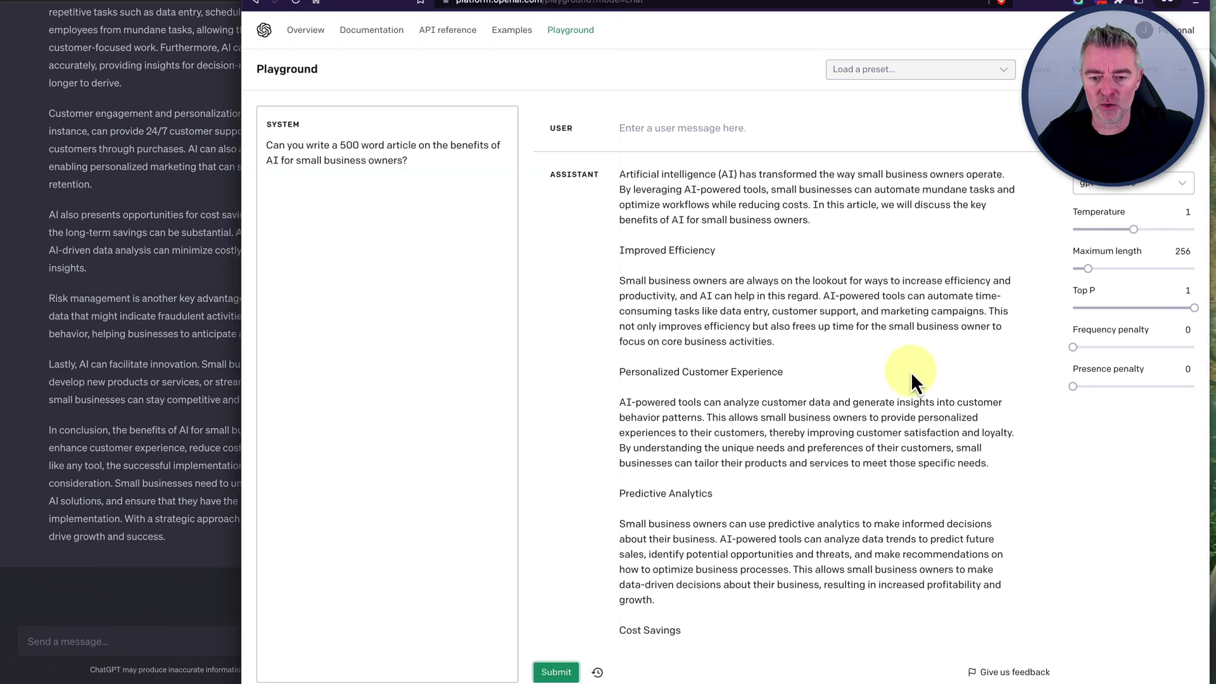
scroll(905, 386, down, 10)
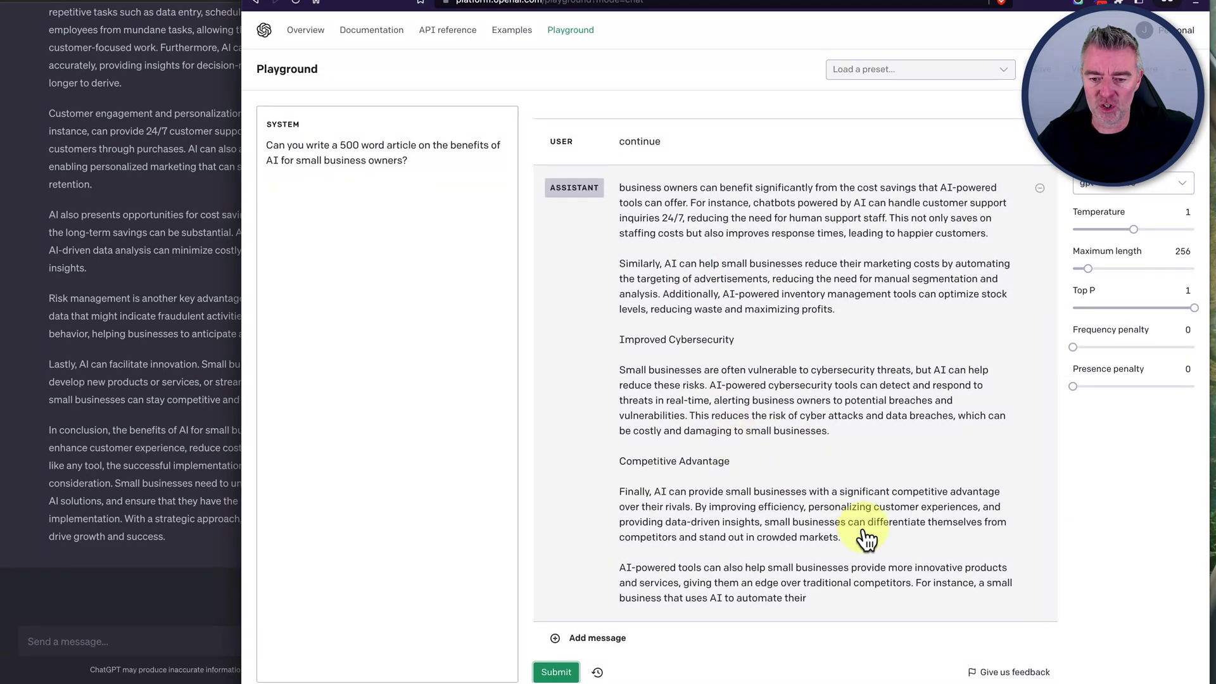
click(560, 640)
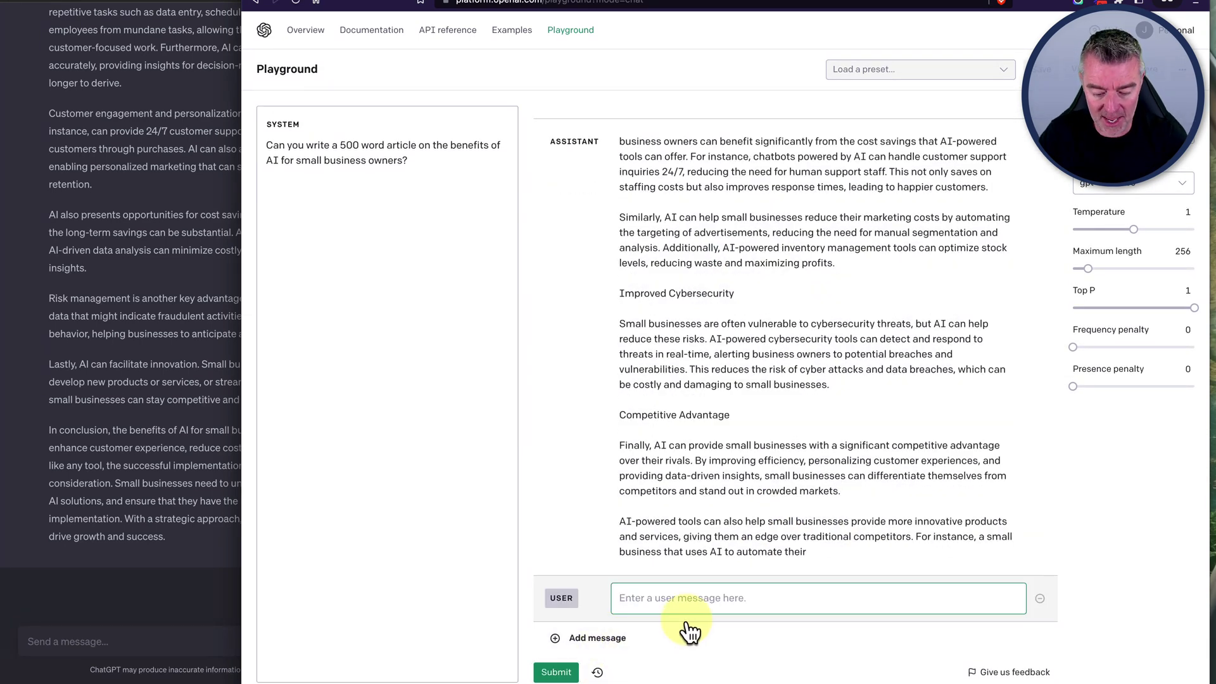
text(continue)
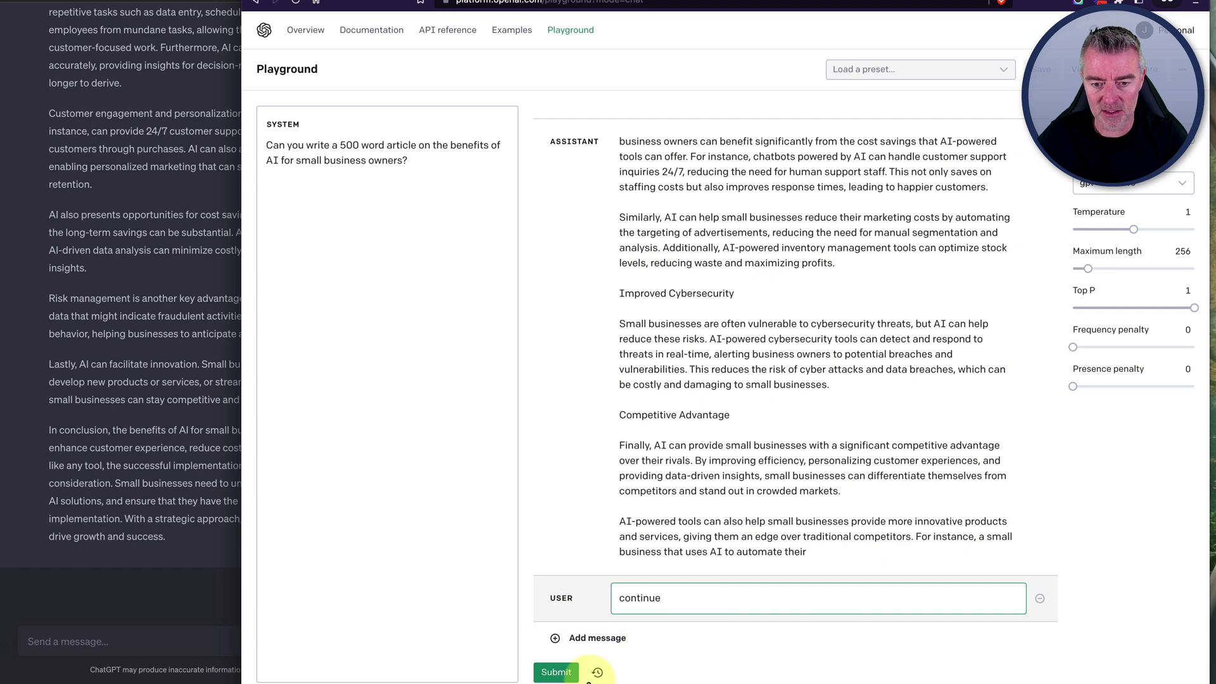
click(556, 672)
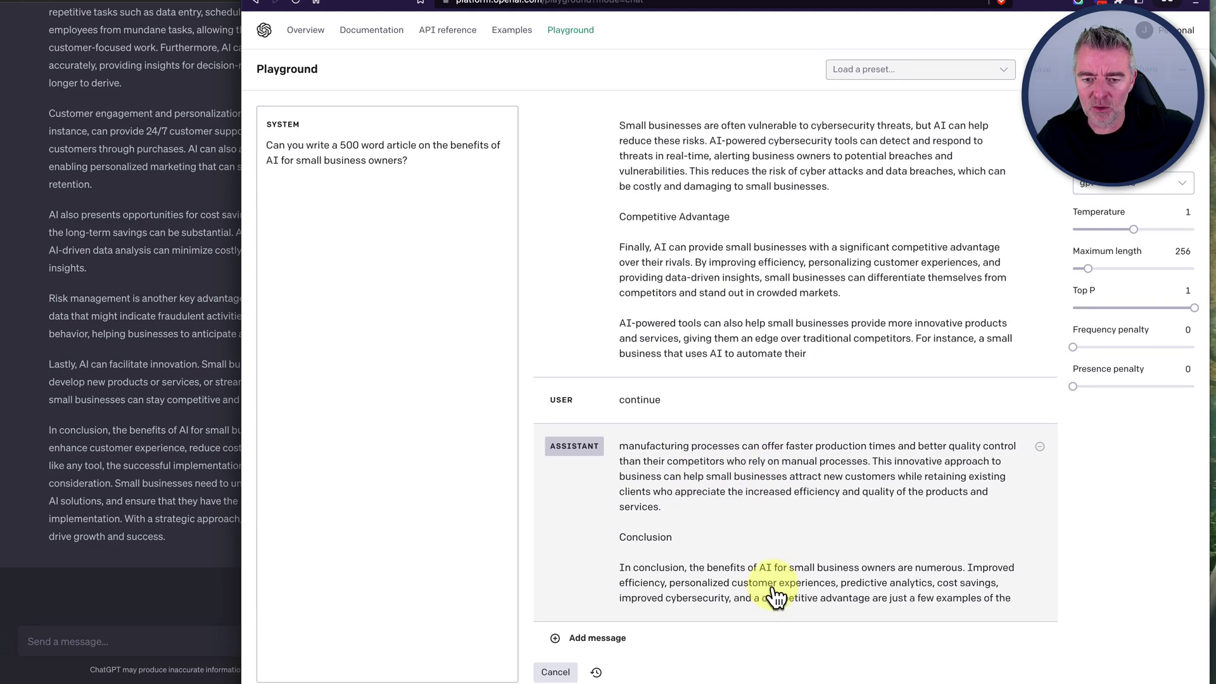
Step: Scroll back up through the finished article, then switch to the ChatGPT at-capacity tab
scroll(760, 193, up, 3)
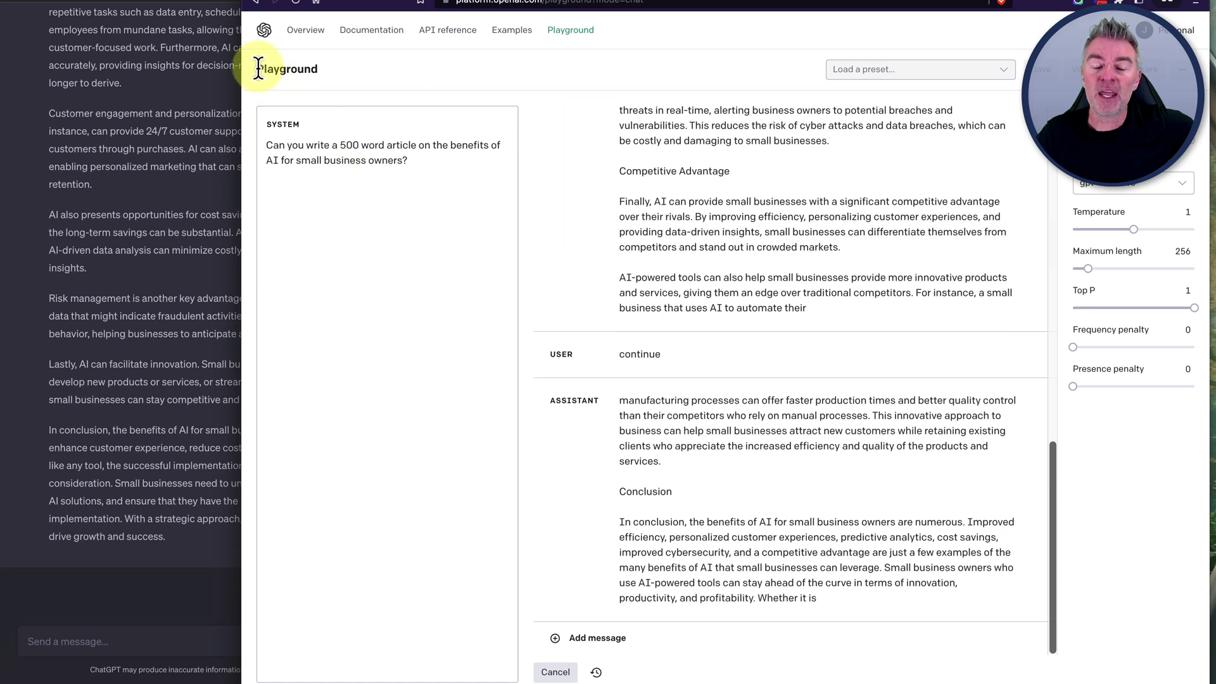
drag(259, 72, 371, 63)
click(452, 68)
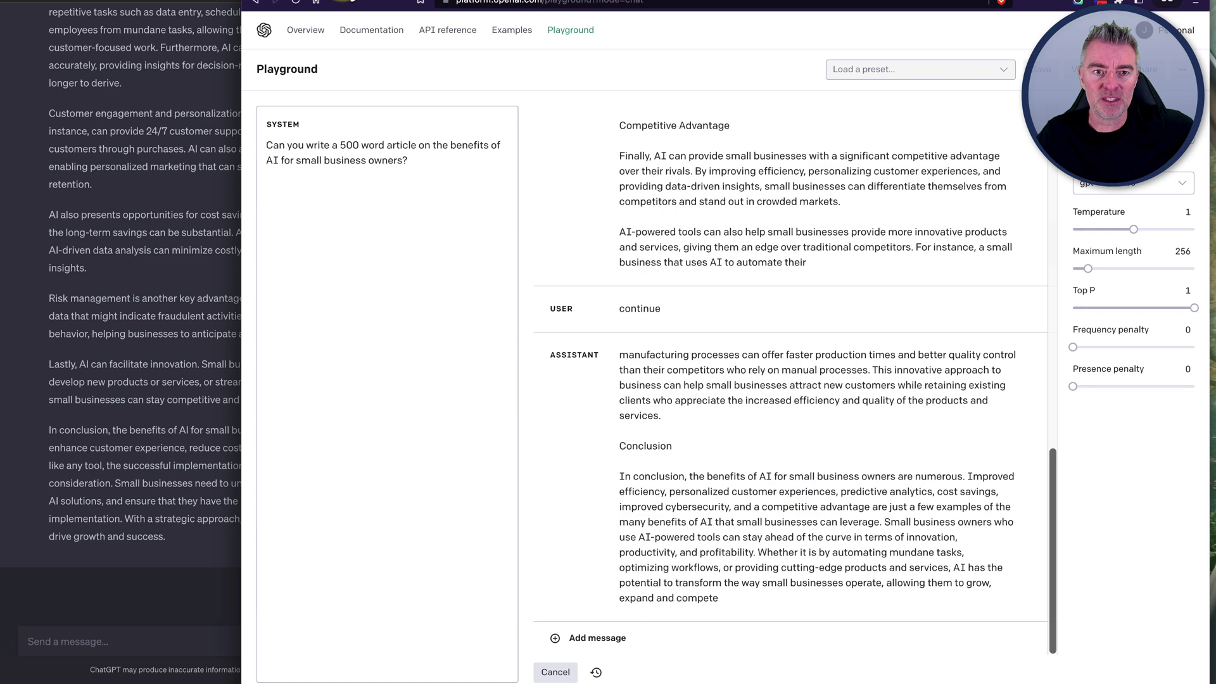
key(ctrl+Tab)
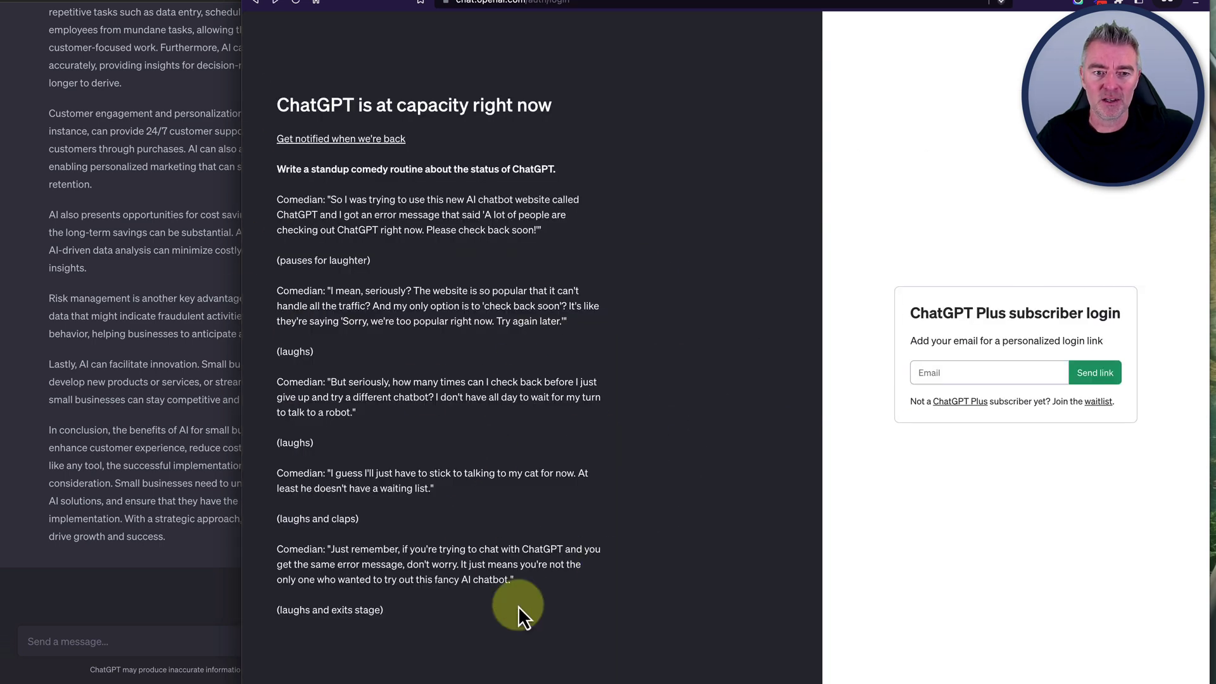
Step: Highlight the capacity page's comedy routine, revisit Playground's article, then bring the ChatGPT window forward
drag(518, 606, 358, 230)
click(674, 2)
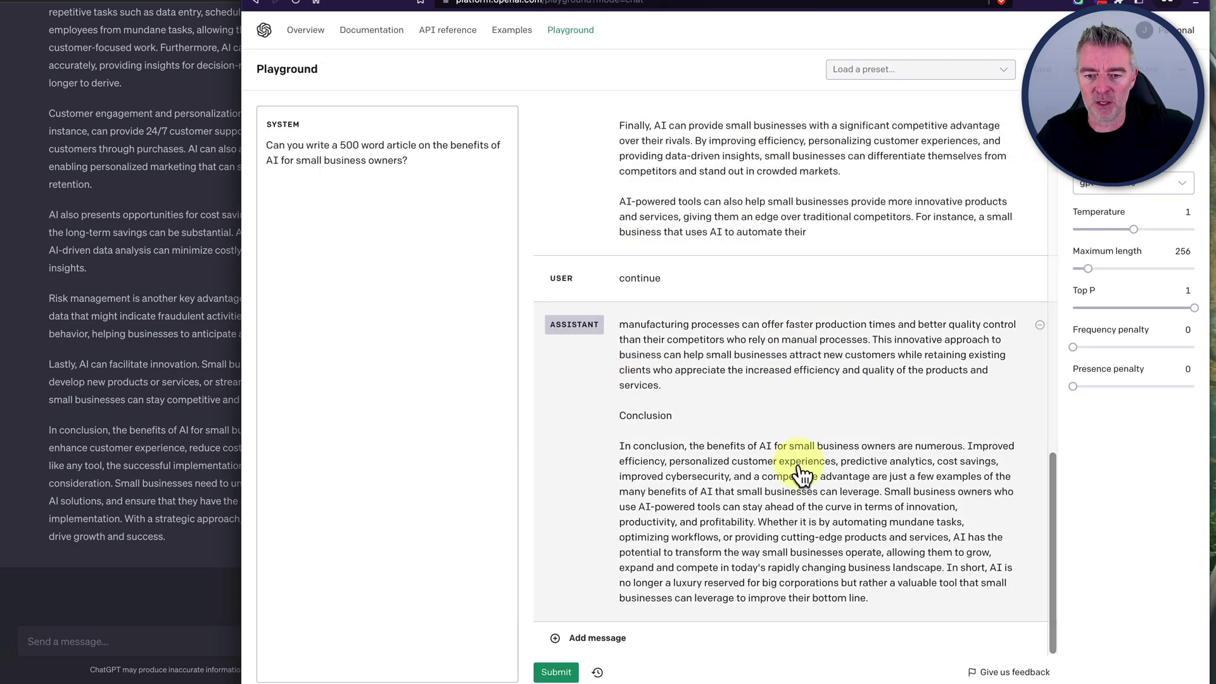
scroll(803, 469, up, 10)
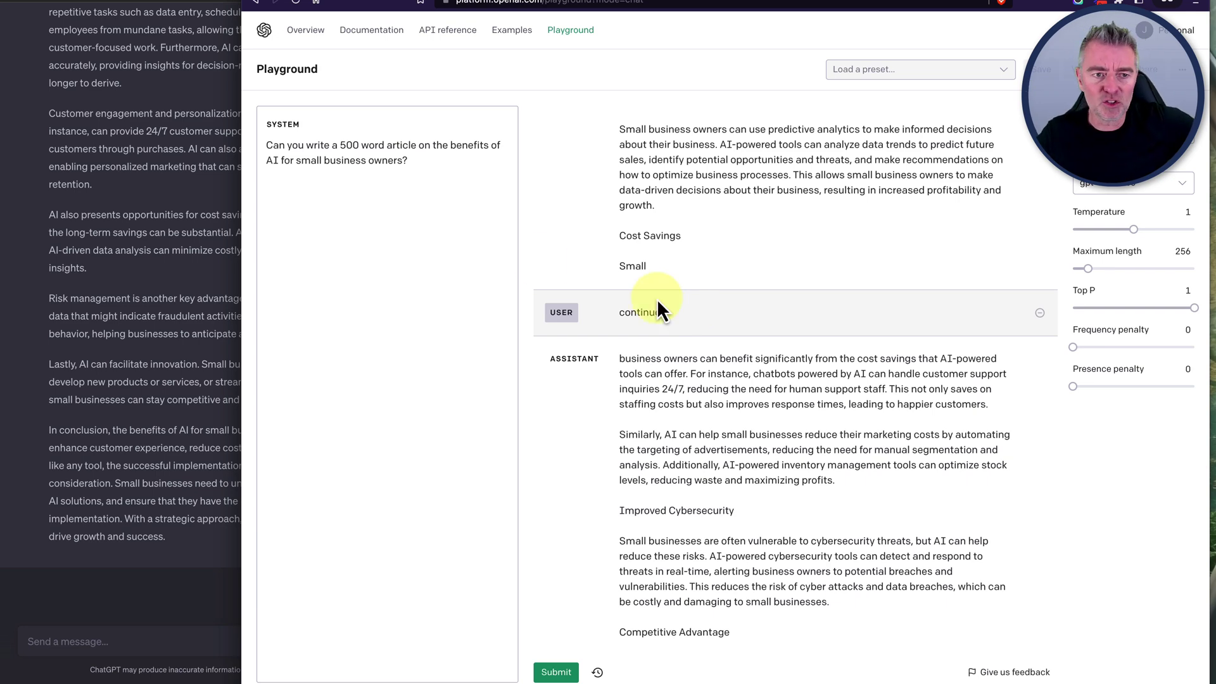
click(162, 237)
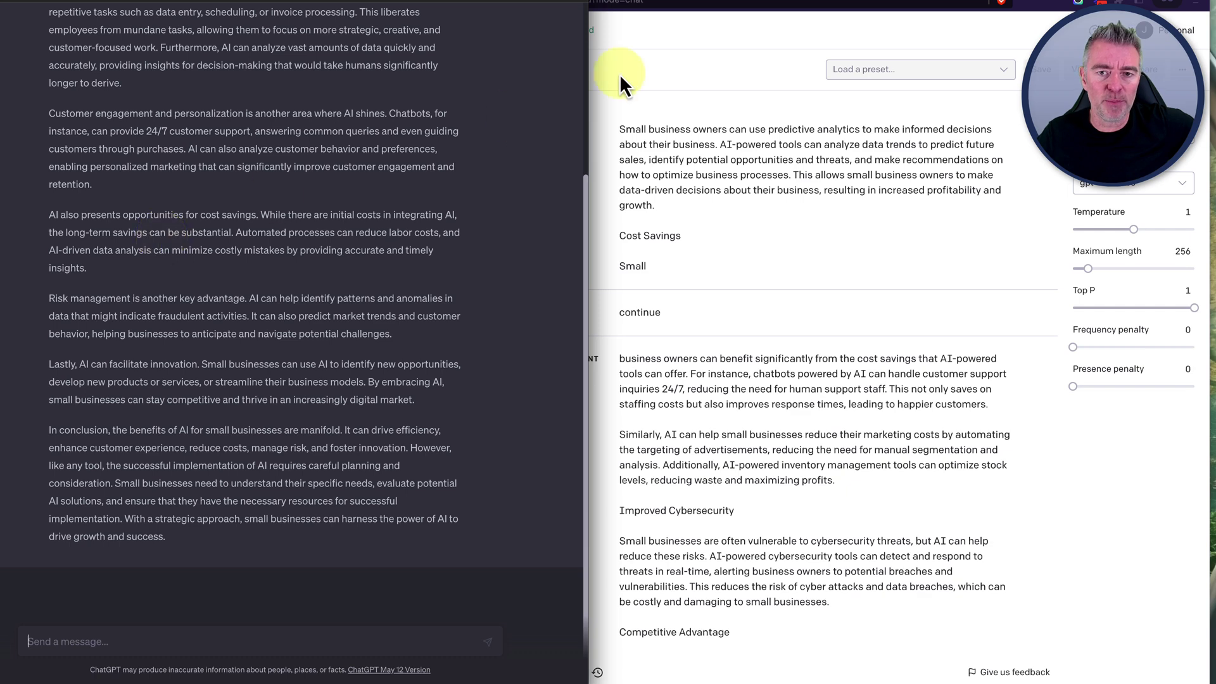
Step: Maximize ChatGPT, switch GPT-4 to Plugins mode, and show the installed plugins list
key(ctrl+alt+Return)
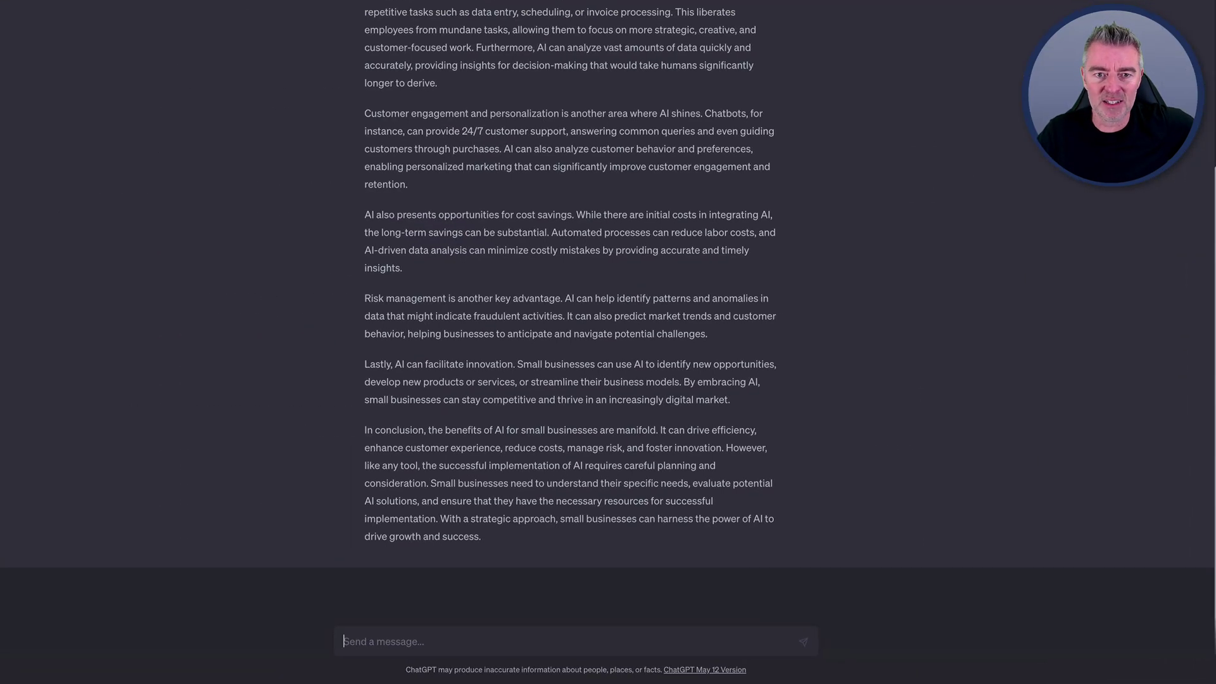
scroll(612, 261, up, 3)
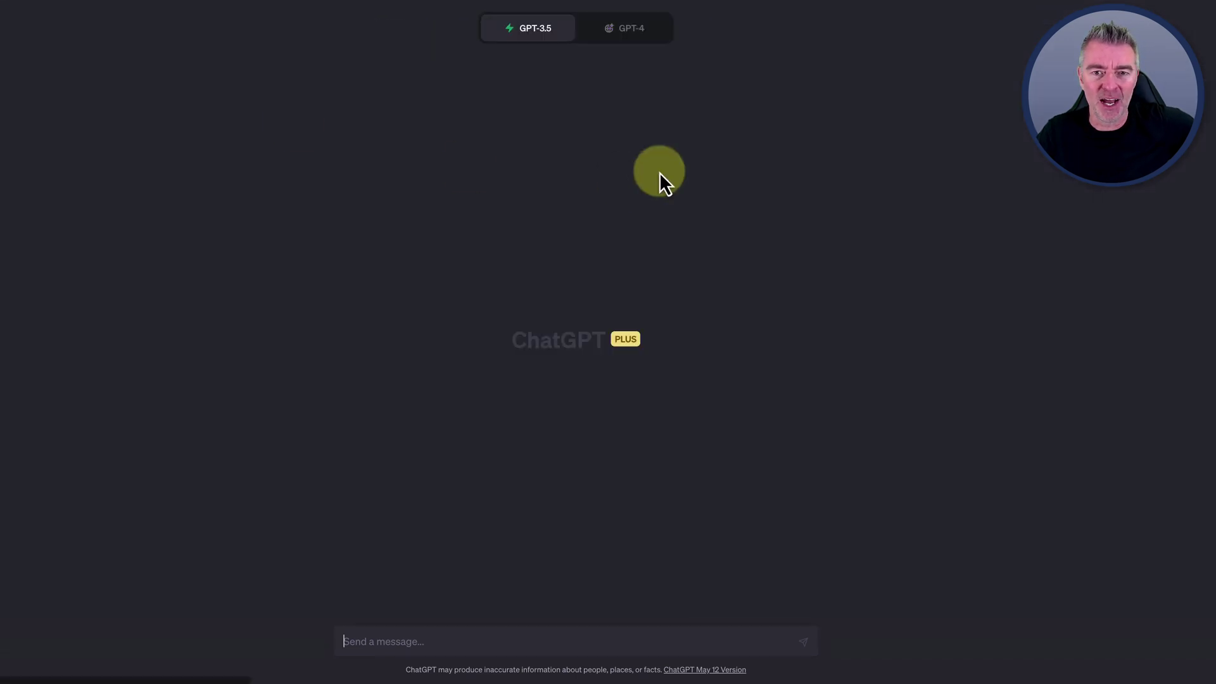
click(625, 33)
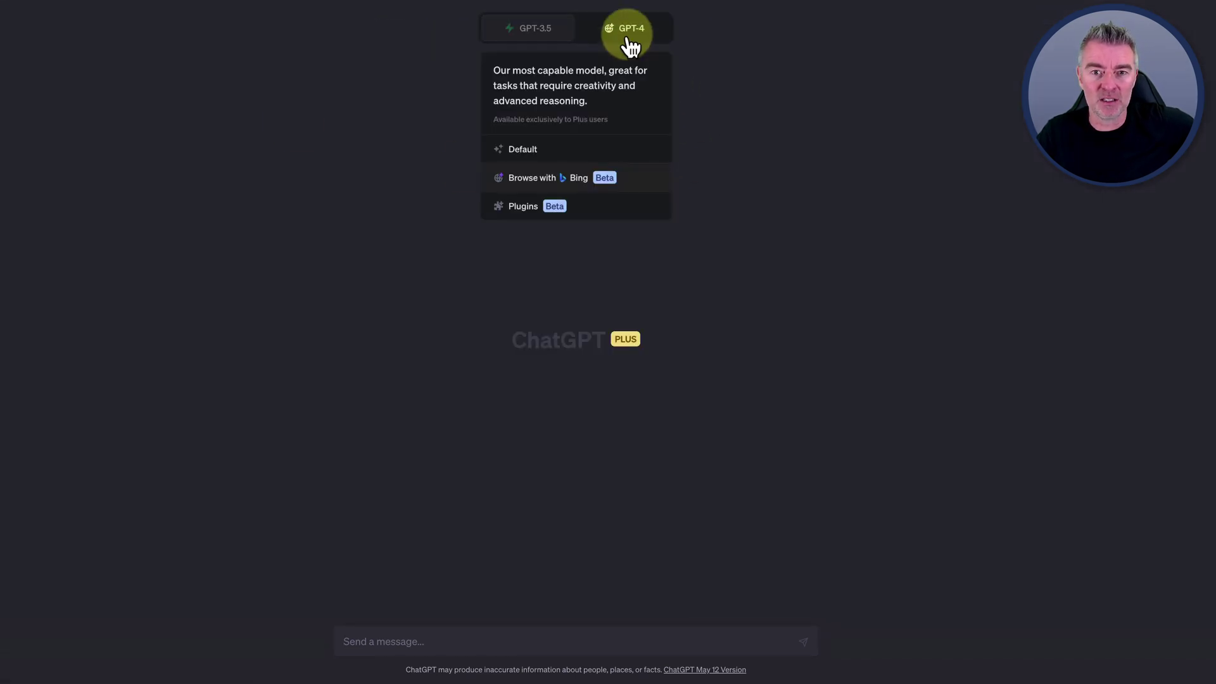
click(524, 211)
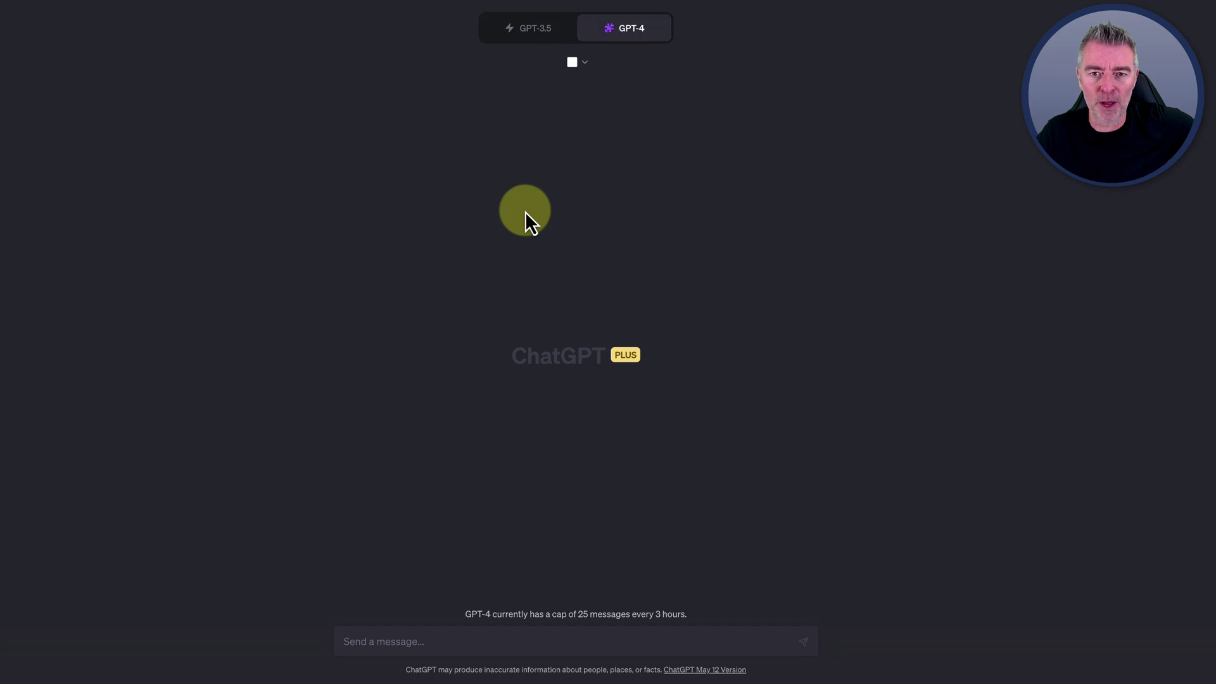
click(578, 63)
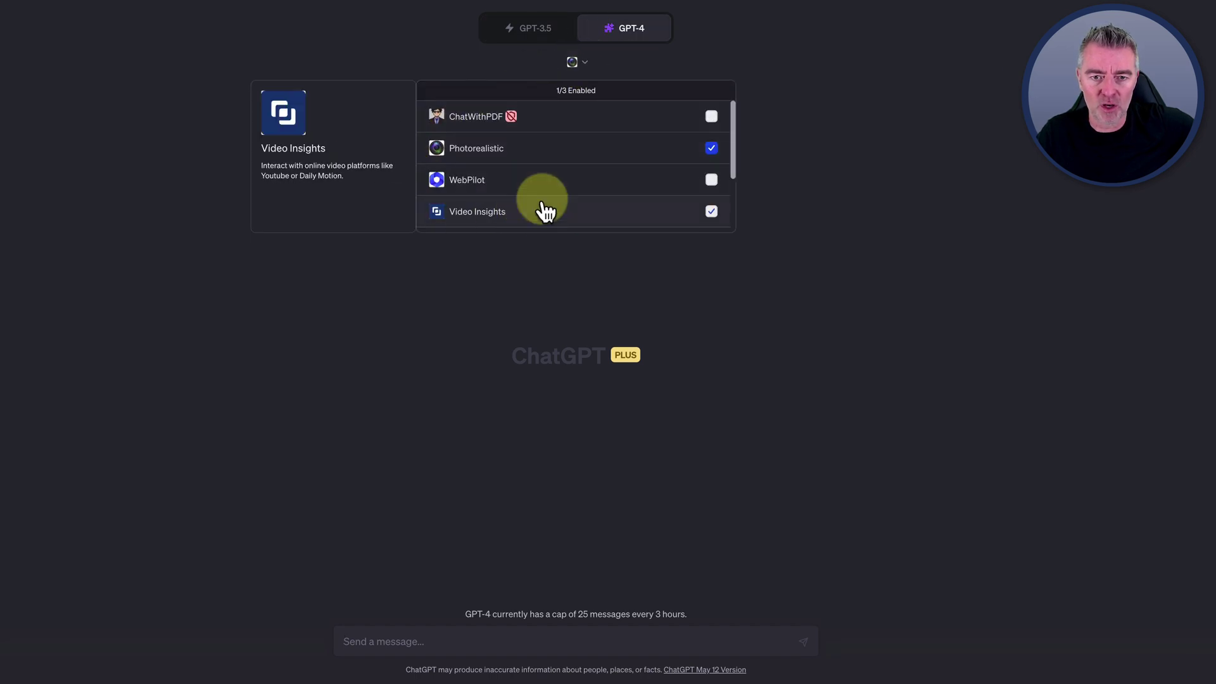
scroll(542, 203, down, 3)
Step: Browse the Plugin store's All plugins on pages 16, 4, 1, 15 and 14
click(488, 223)
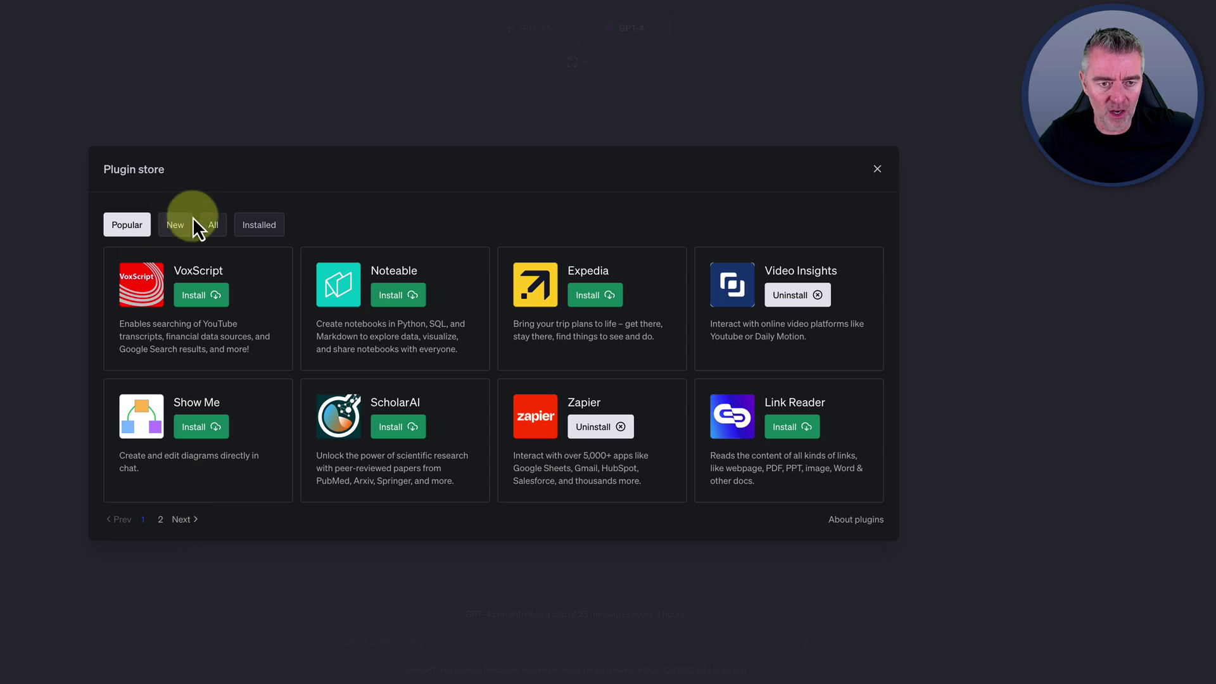
click(212, 227)
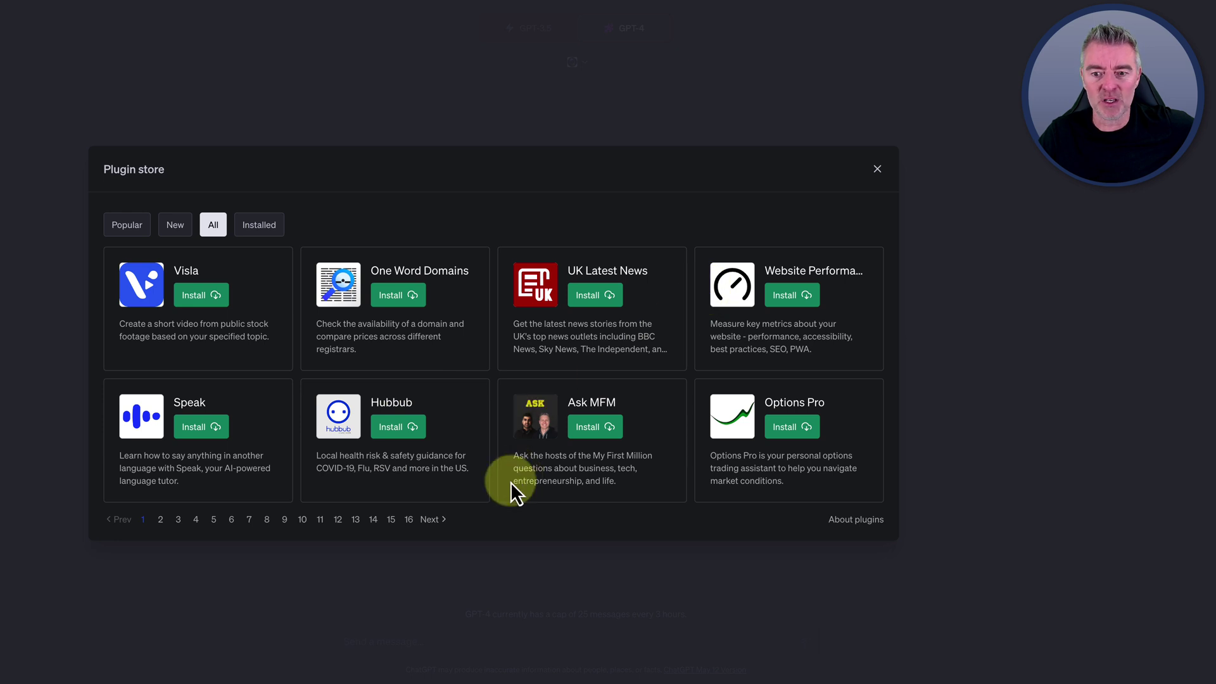
click(408, 520)
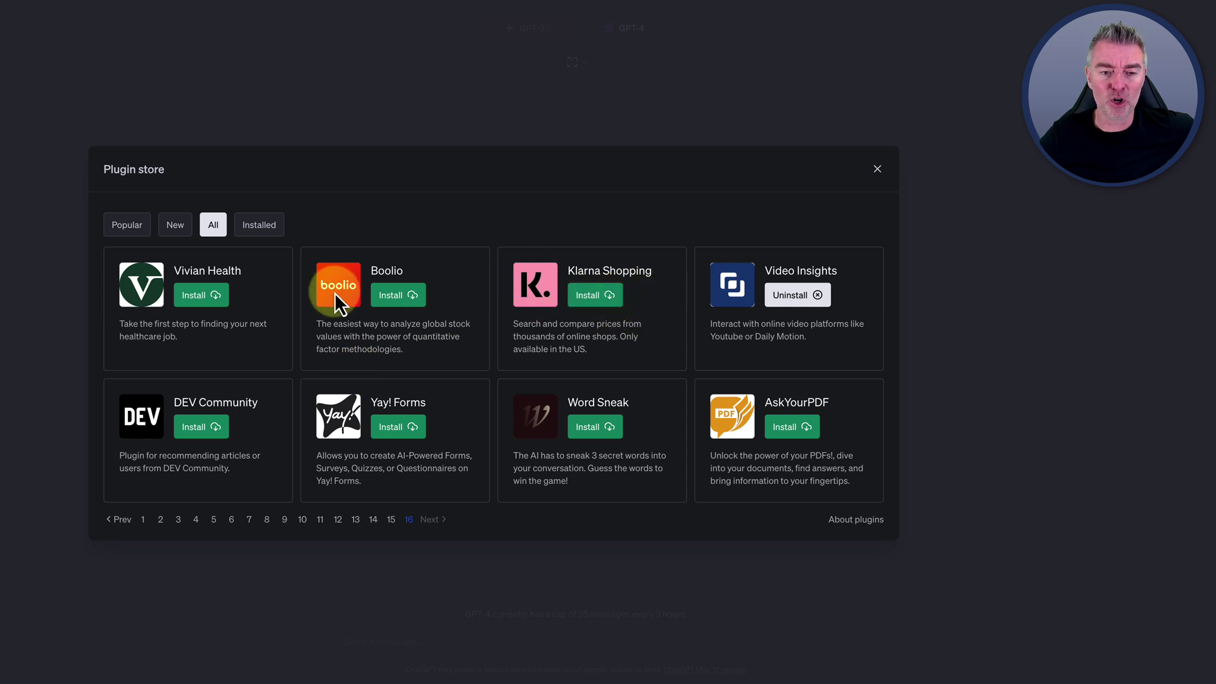
click(196, 518)
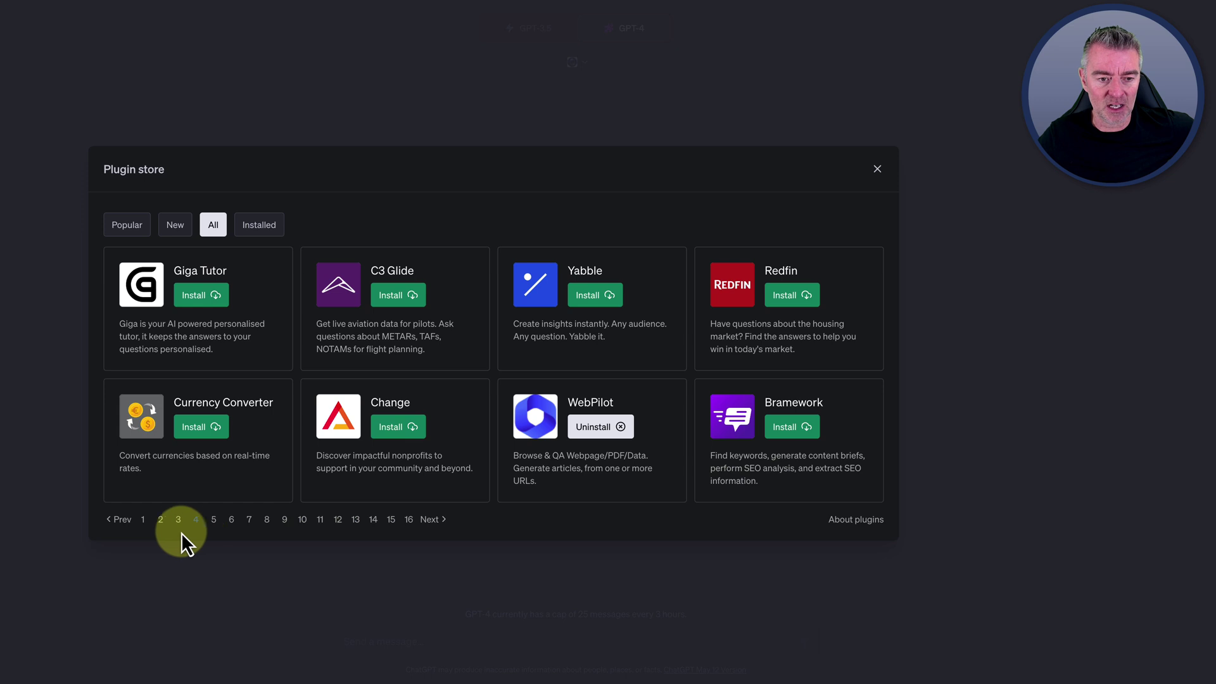
click(140, 520)
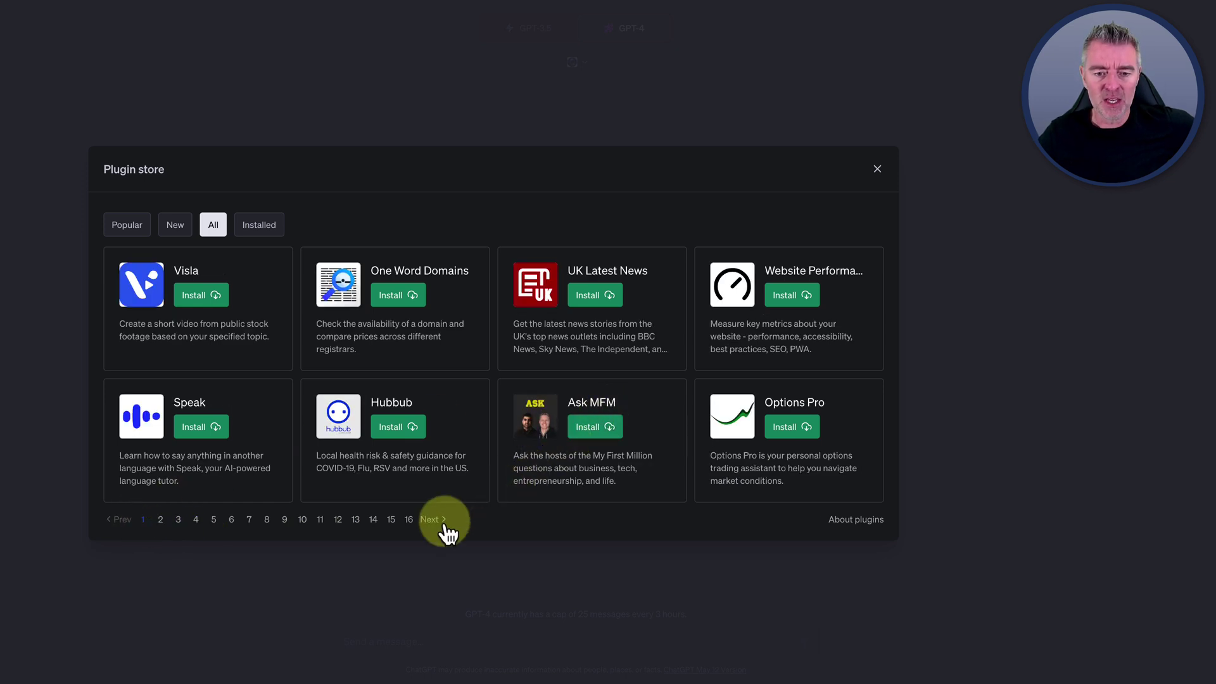
click(391, 522)
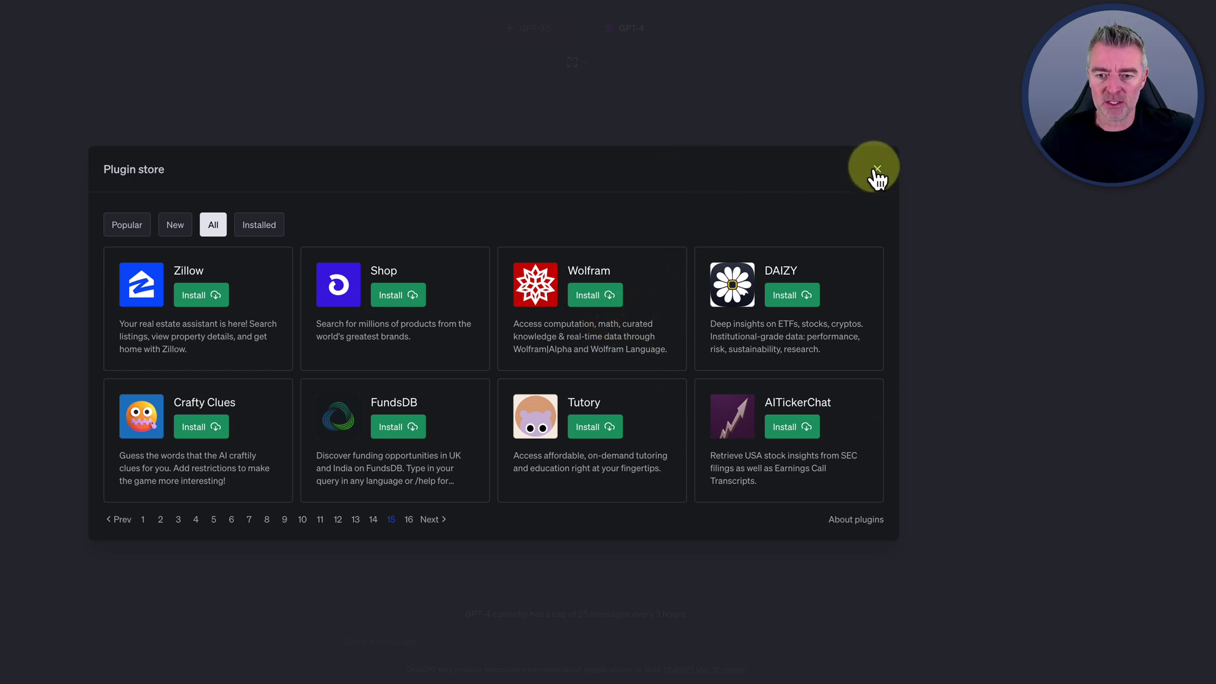
click(373, 521)
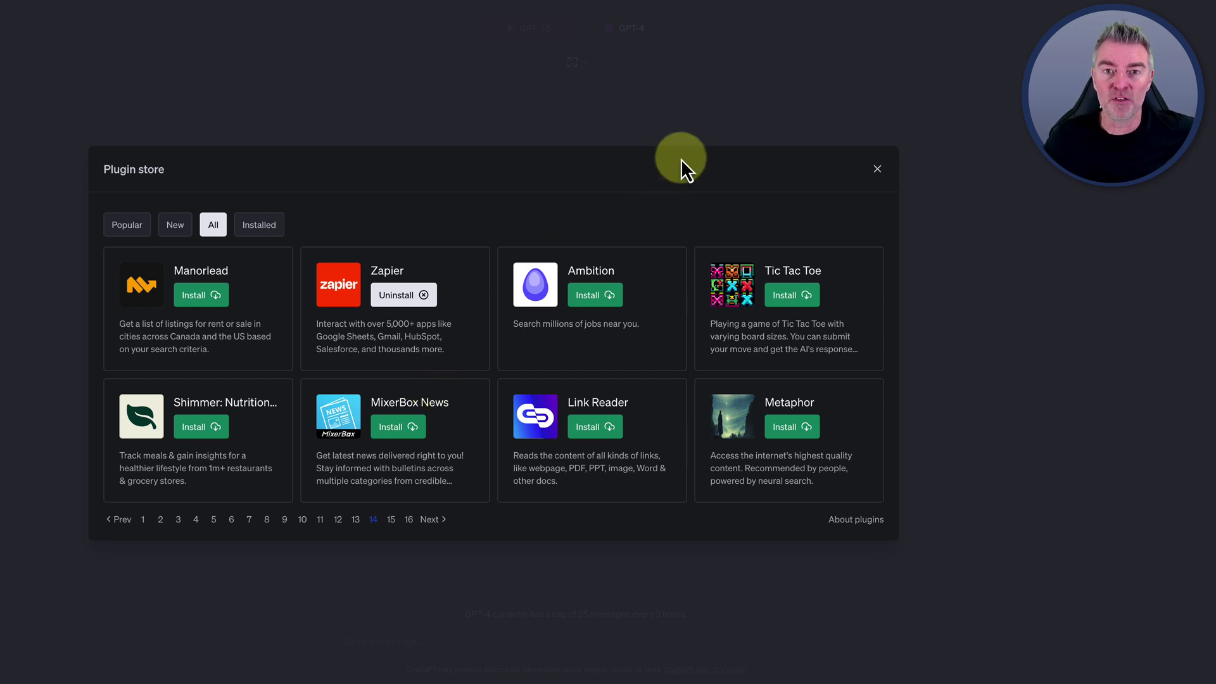
Step: Close the Plugin store and highlight the GPT-4 notice capping 25 messages every 3 hours
click(877, 168)
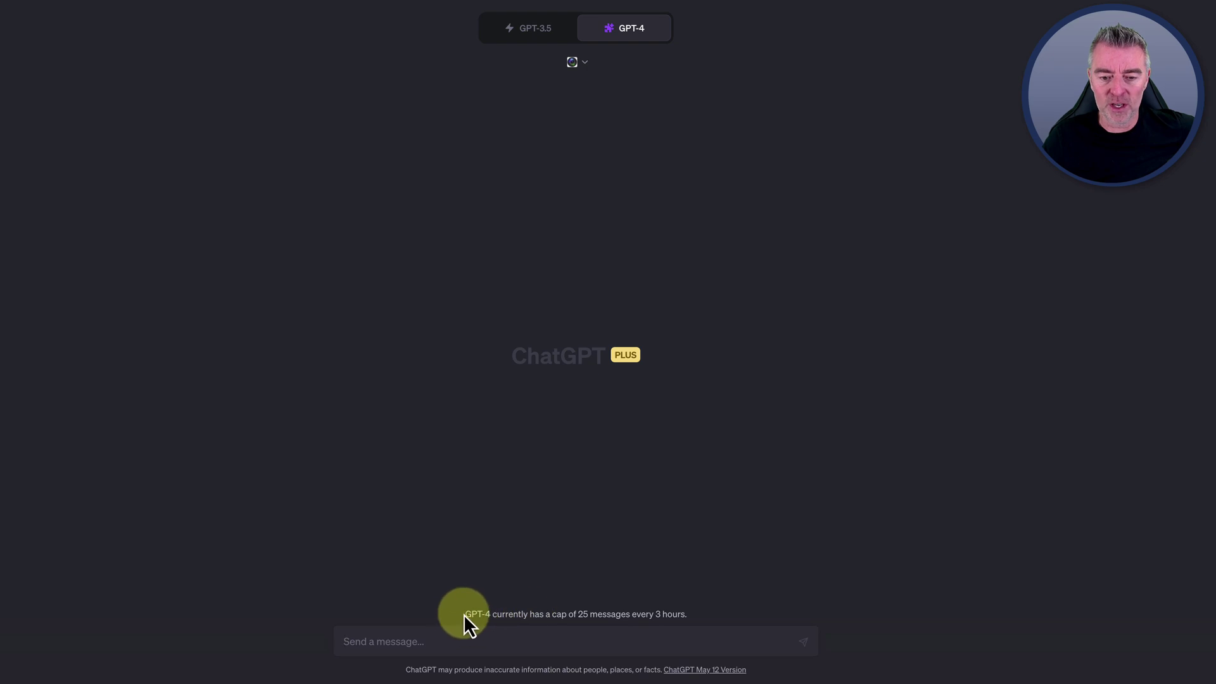
drag(463, 613, 684, 611)
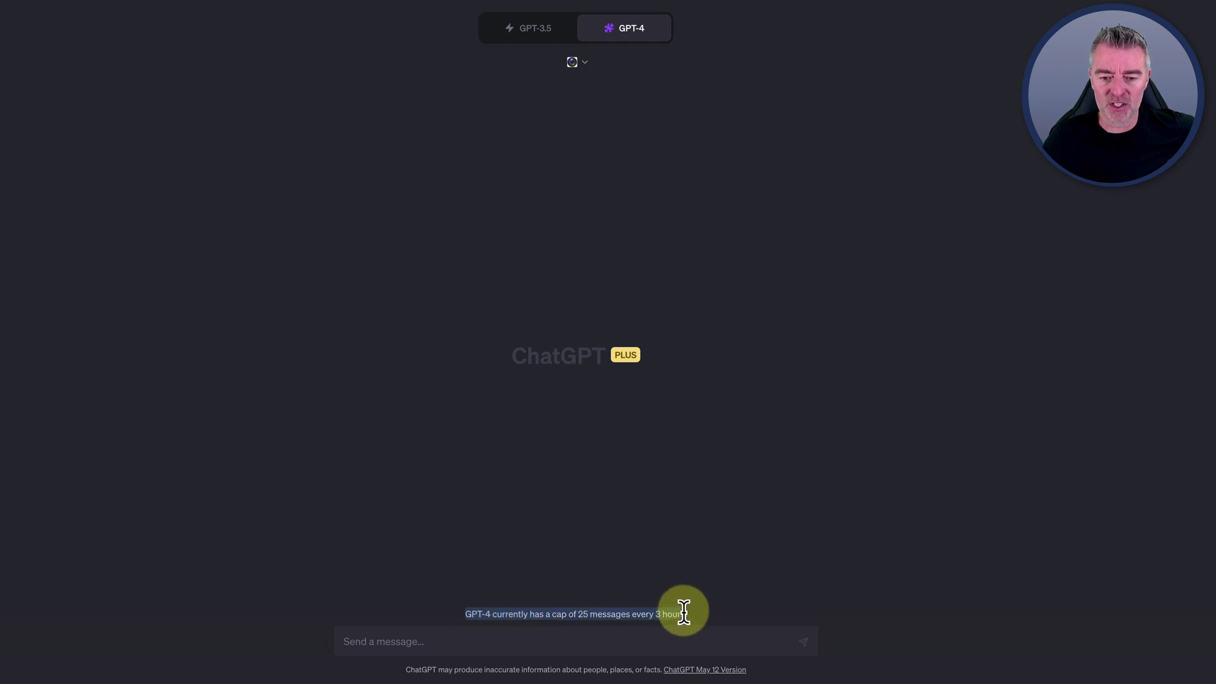
click(701, 580)
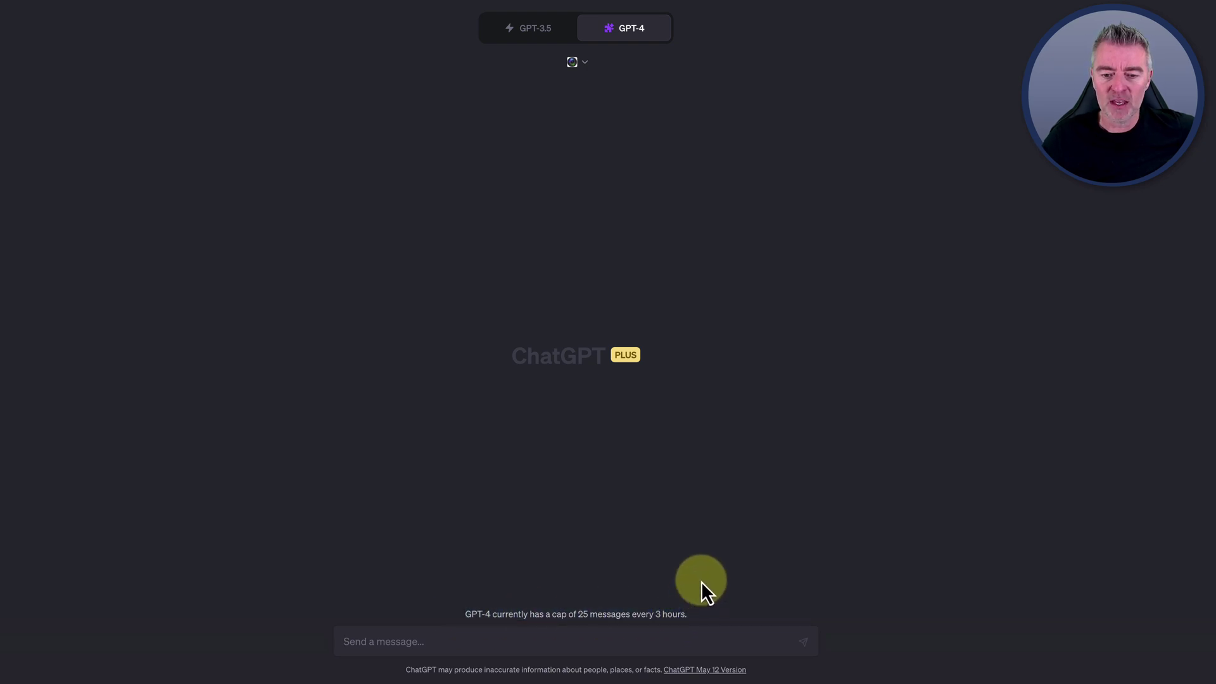
right_click(657, 584)
click(678, 492)
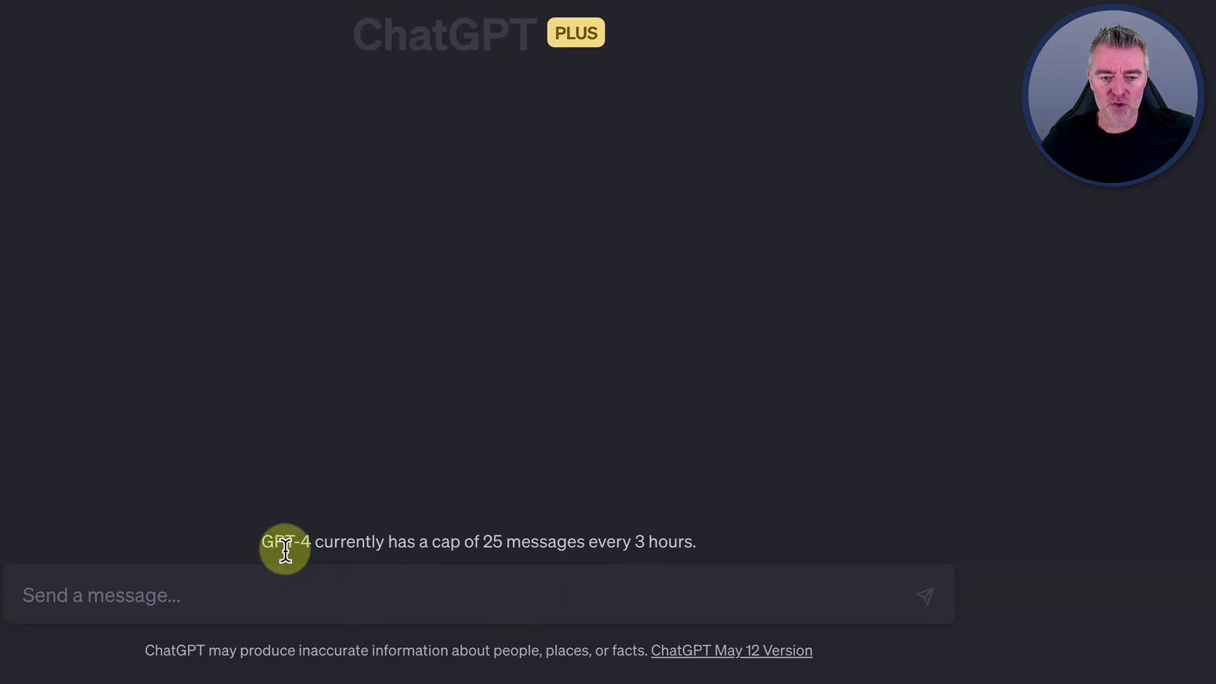
drag(265, 542, 707, 543)
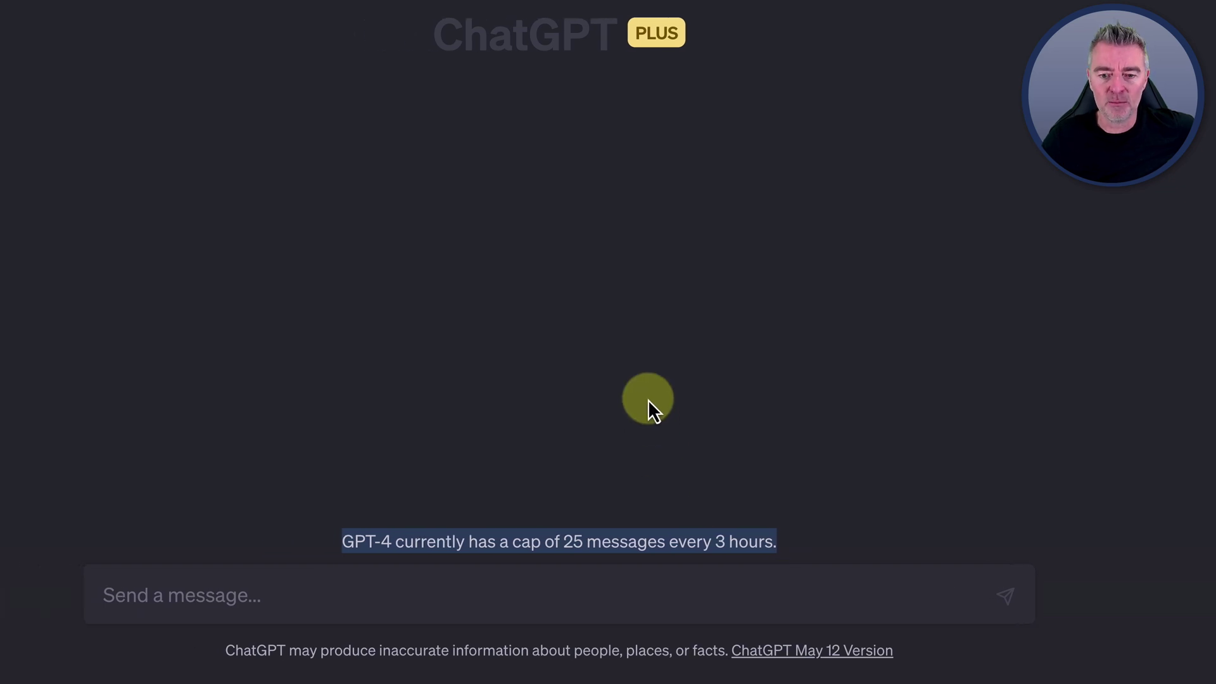
click(647, 399)
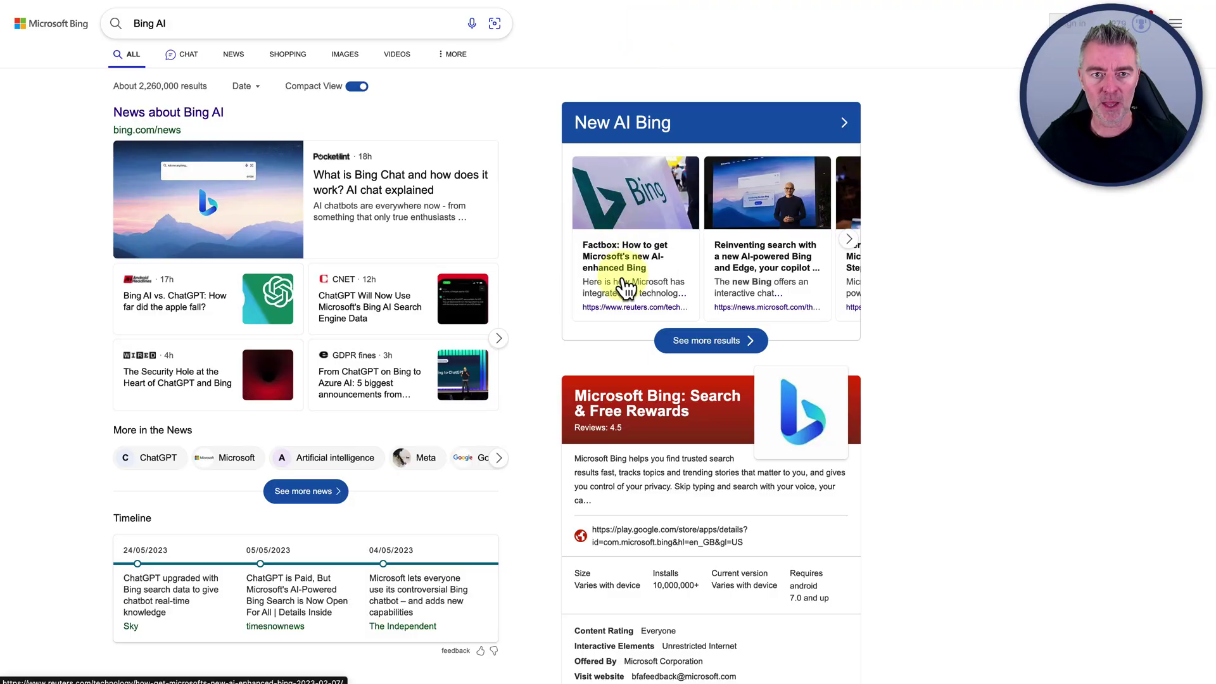
Step: Open a new Microsoft Edge window on the news start page
key(super+n)
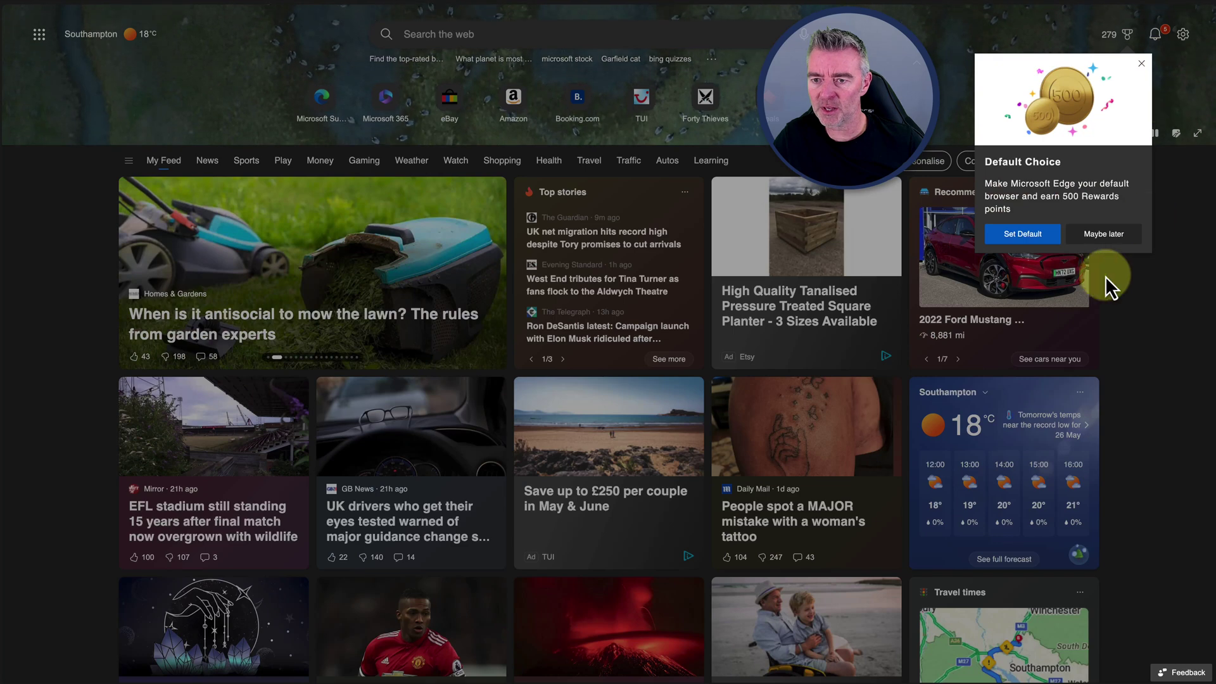
Step: In Bing Compose, paste the 500-word AI-for-small-business article request, set to Long Blog post
click(1115, 234)
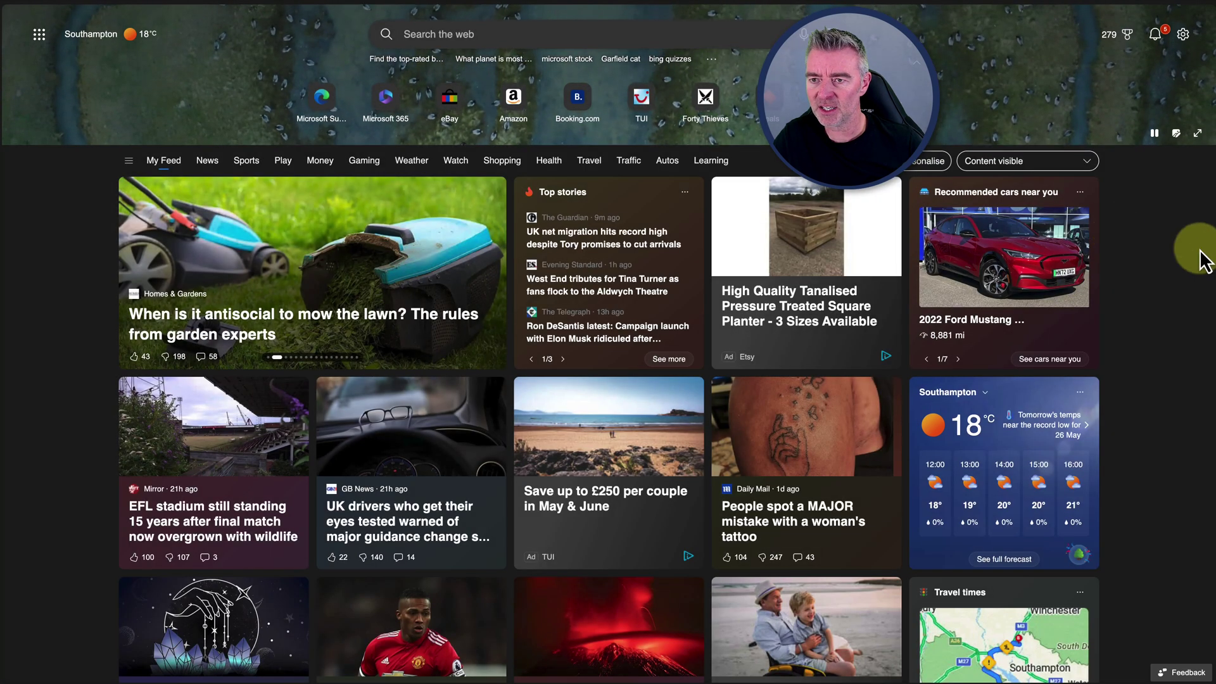
click(1200, 9)
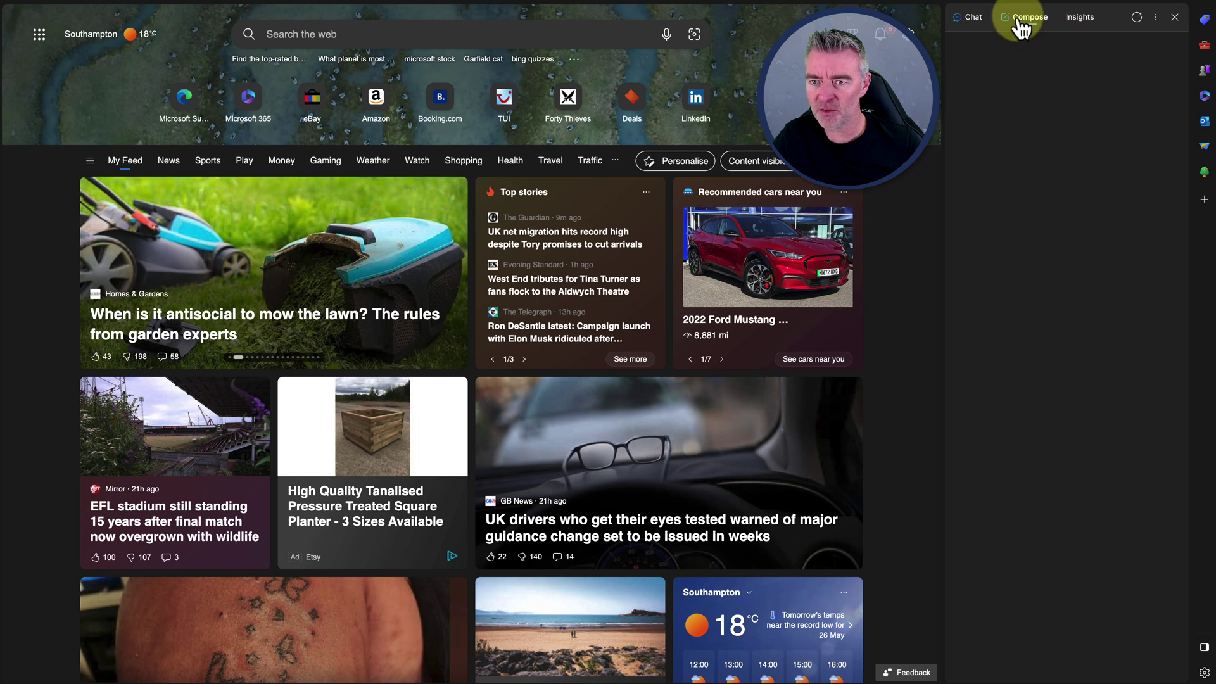
click(1024, 17)
click(1007, 94)
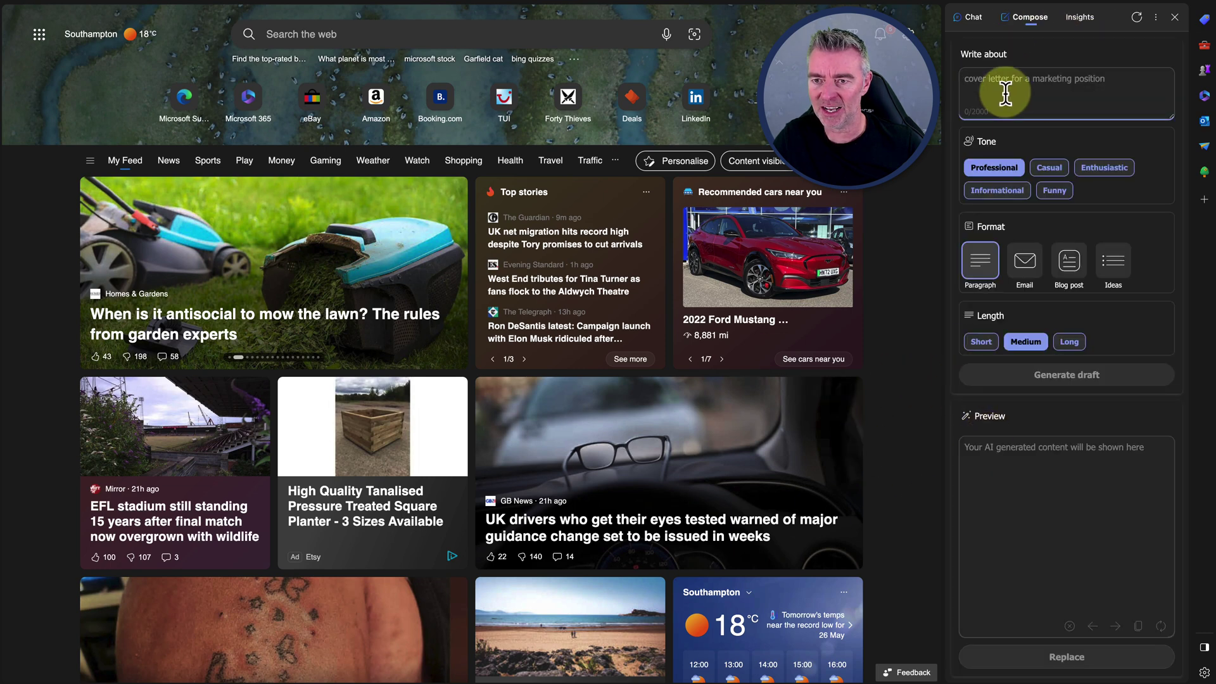
text(Can you write a 500 word article on the benefits of AI for small business owners?)
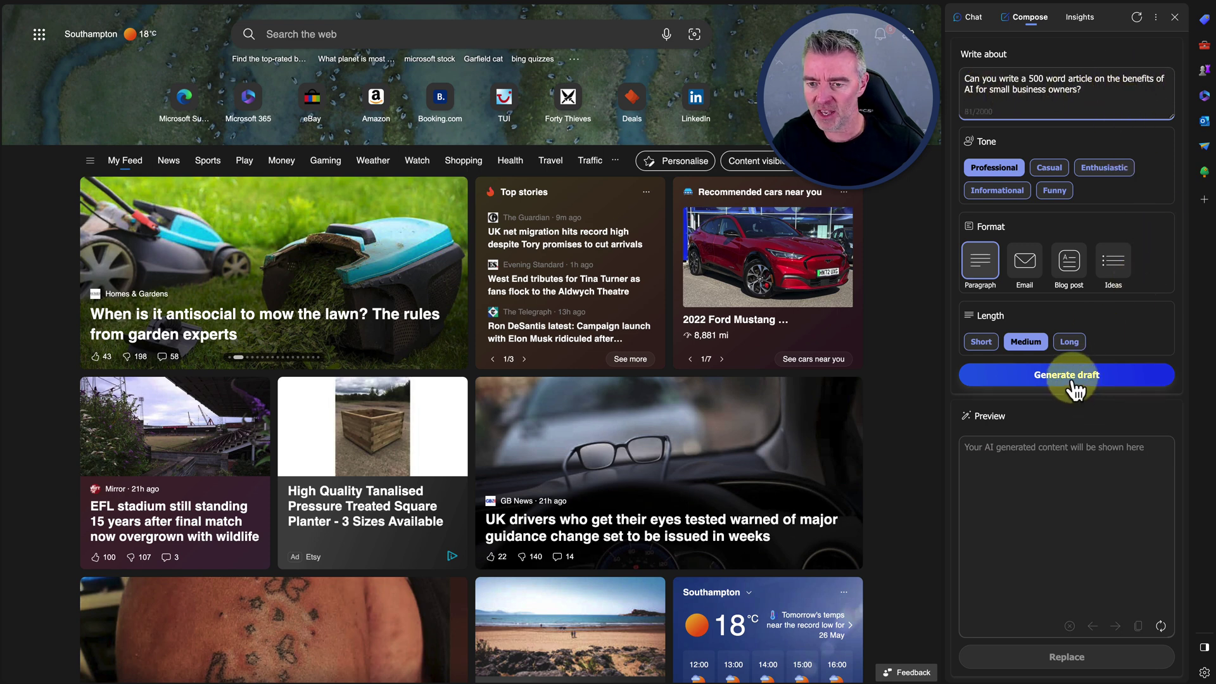
click(1069, 342)
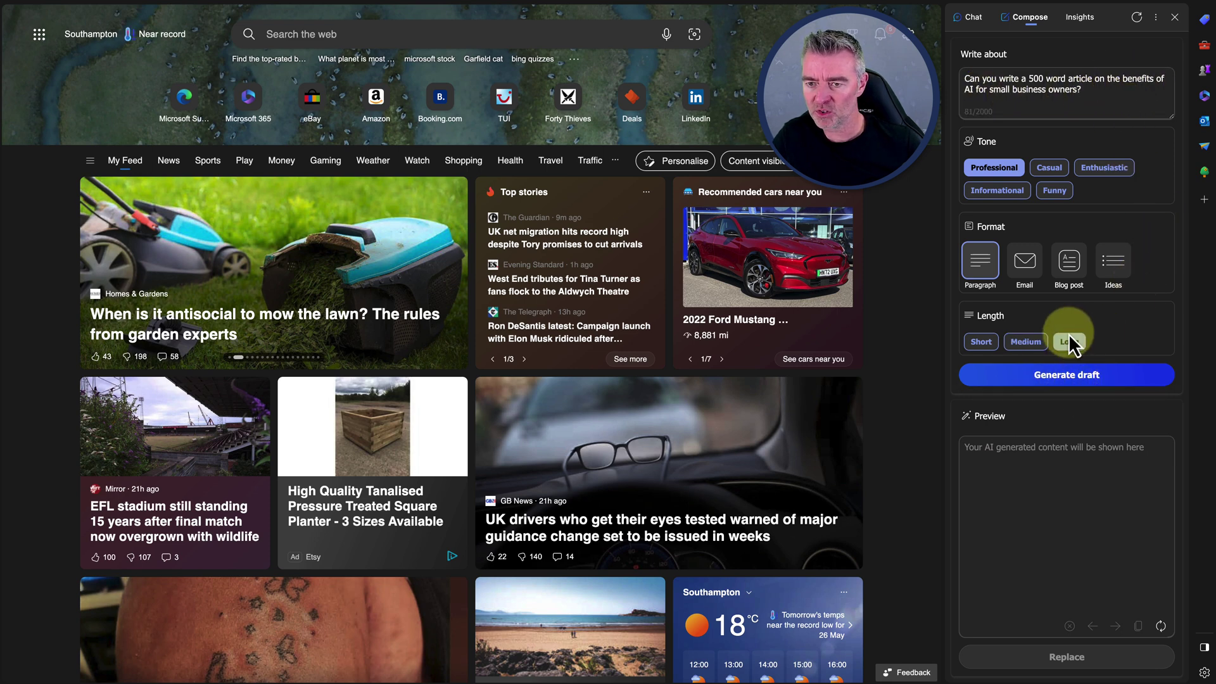
click(1074, 266)
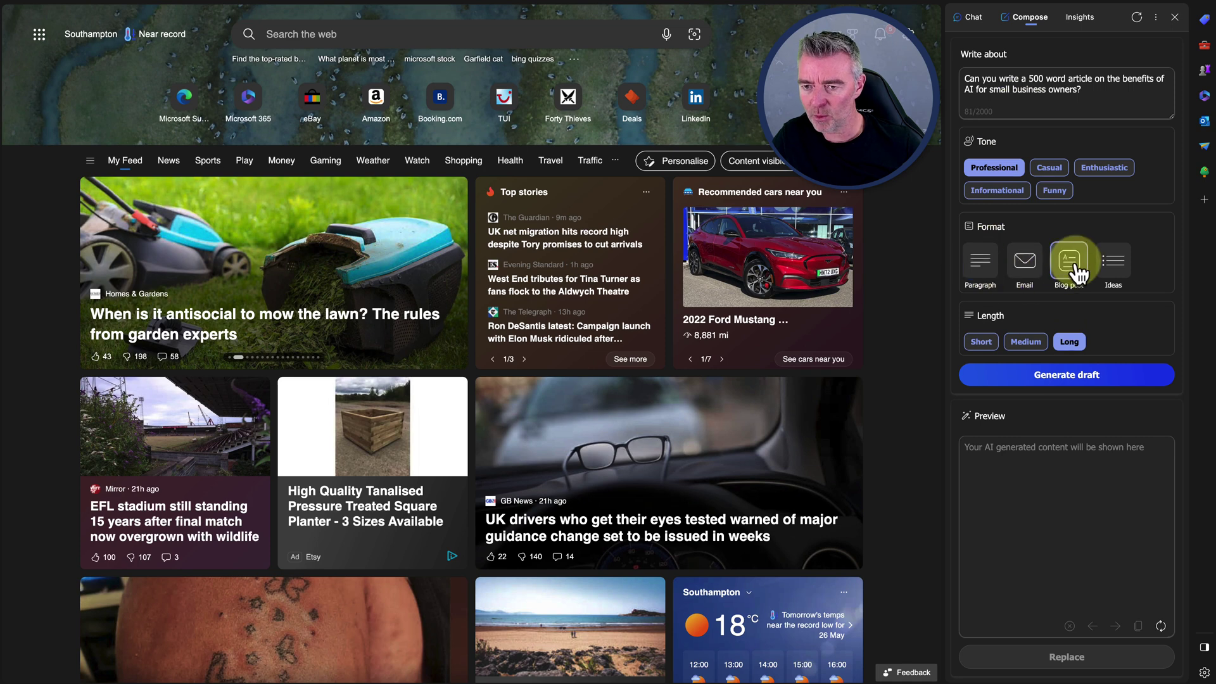
Step: Generate the long blog-post draft on how AI benefits small business owners
click(1093, 377)
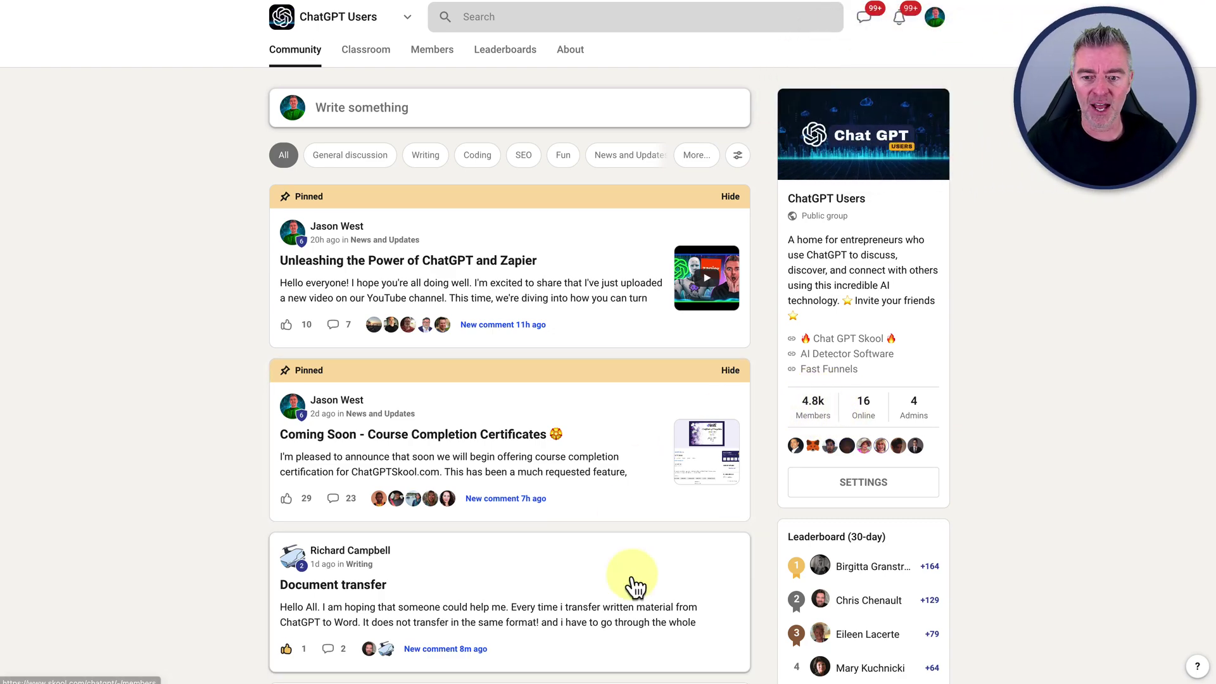
Step: Scroll through the Skool ChatGPT Users community feed and back up to its pinned posts
scroll(633, 586, down, 10)
scroll(633, 586, up, 8)
scroll(633, 586, down, 2)
scroll(633, 585, down, 8)
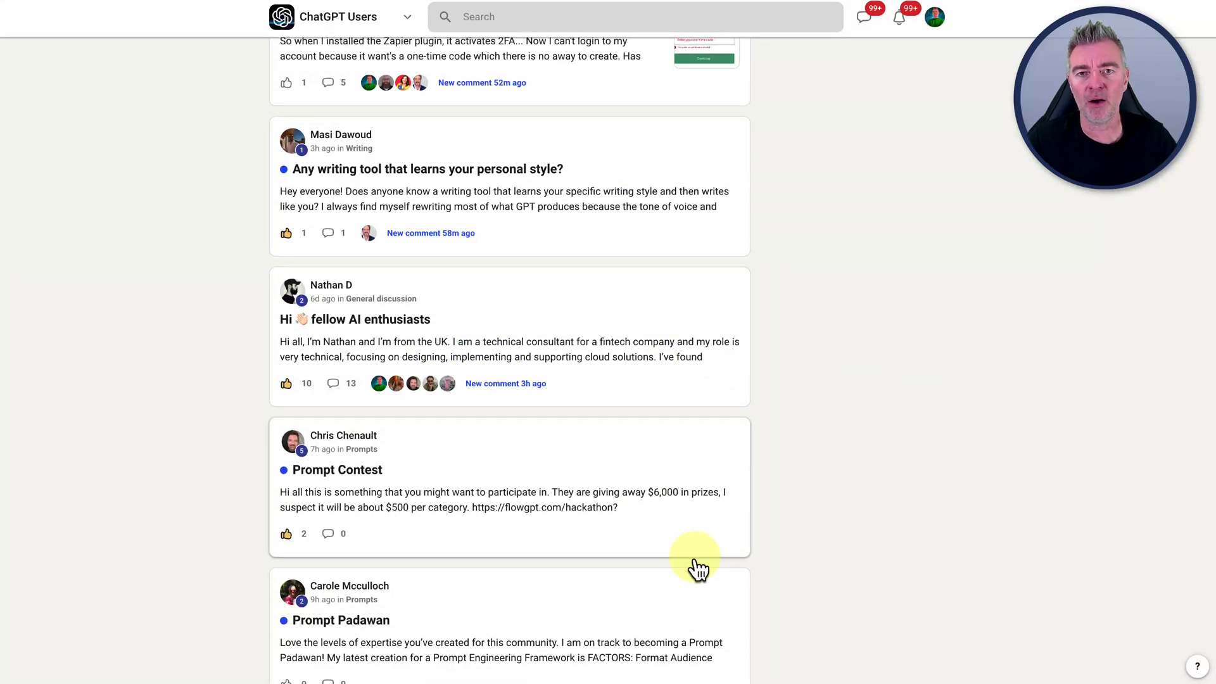
scroll(645, 499, down, 1)
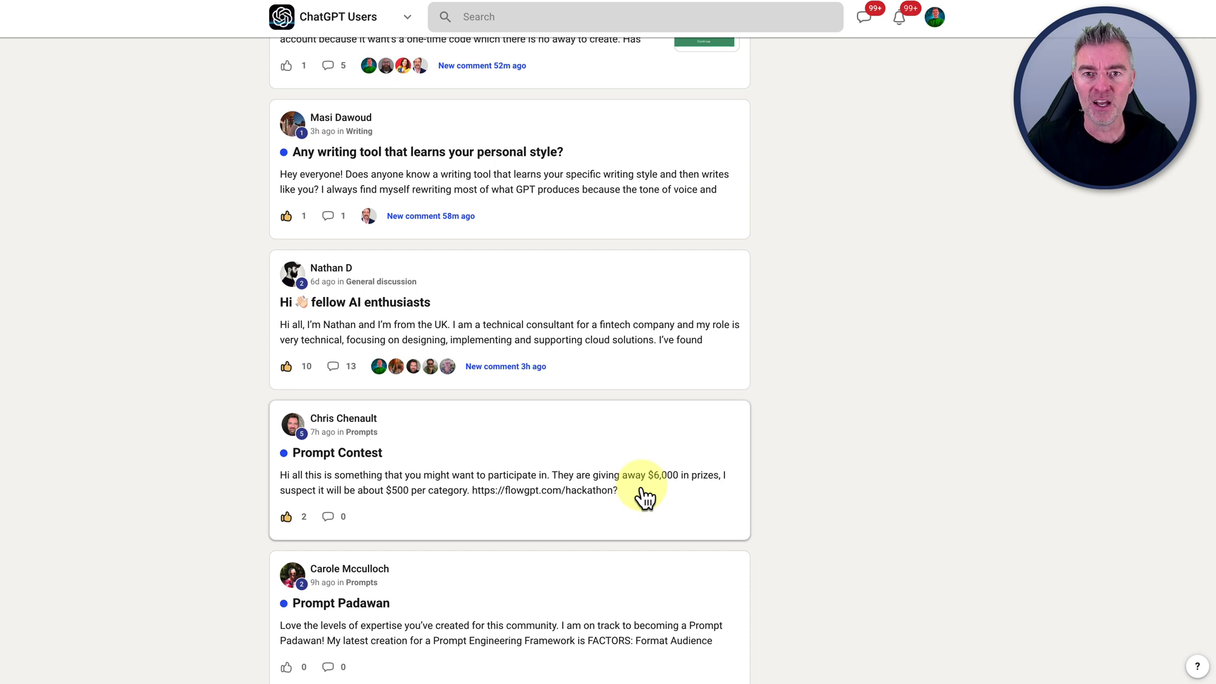
scroll(645, 499, down, 2)
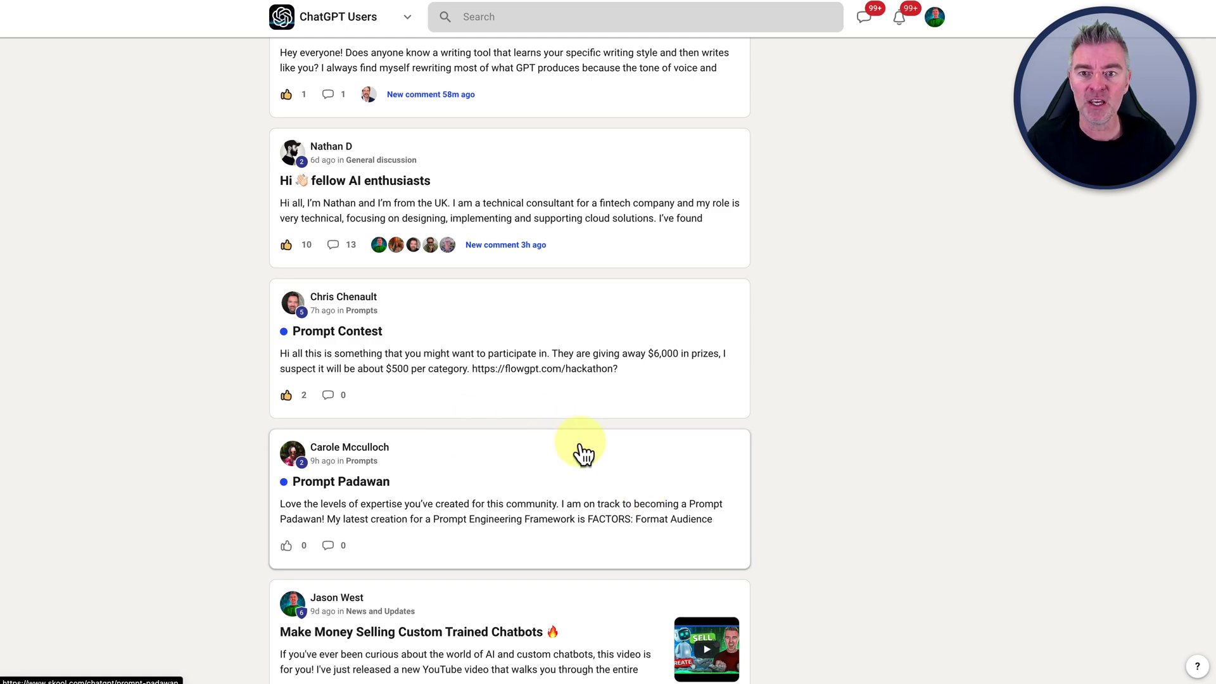
scroll(570, 353, up, 10)
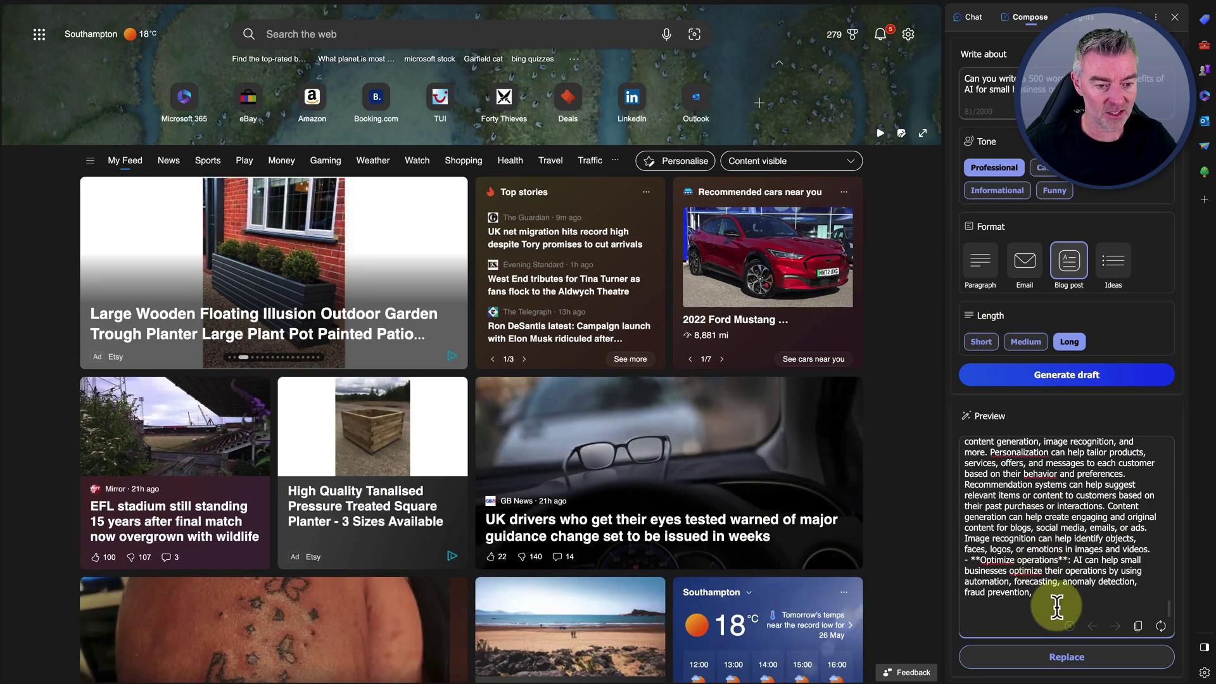
scroll(1032, 517, up, 5)
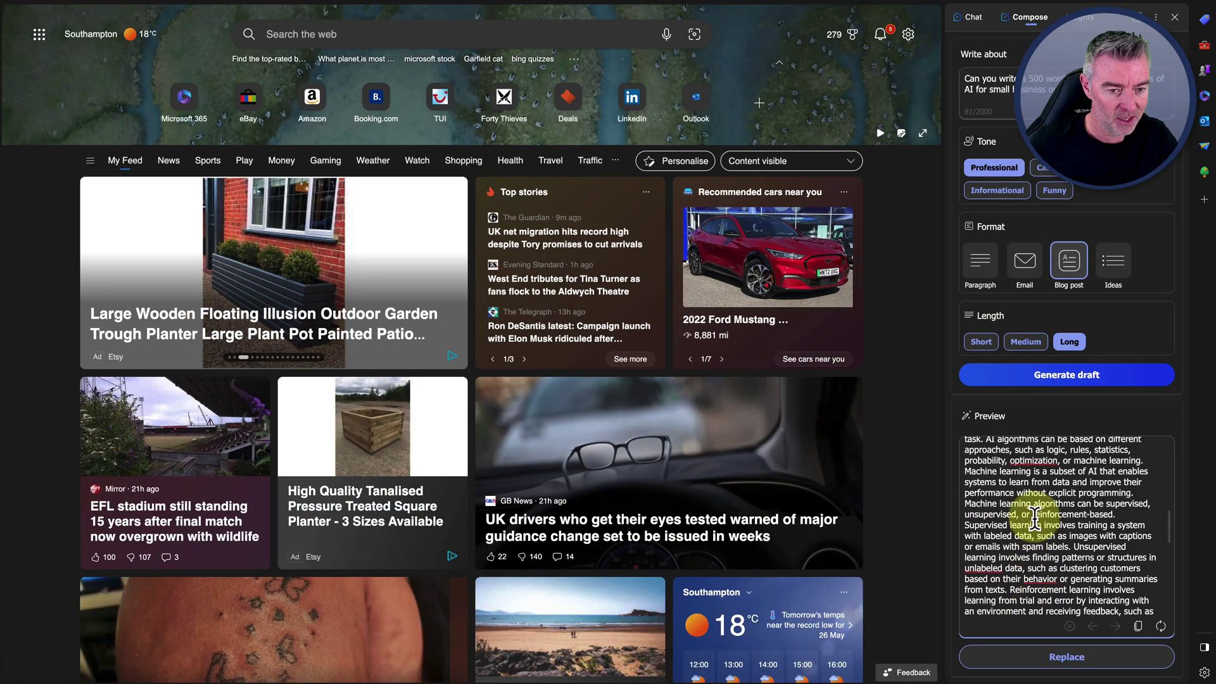
scroll(1034, 518, down, 10)
scroll(1034, 518, up, 8)
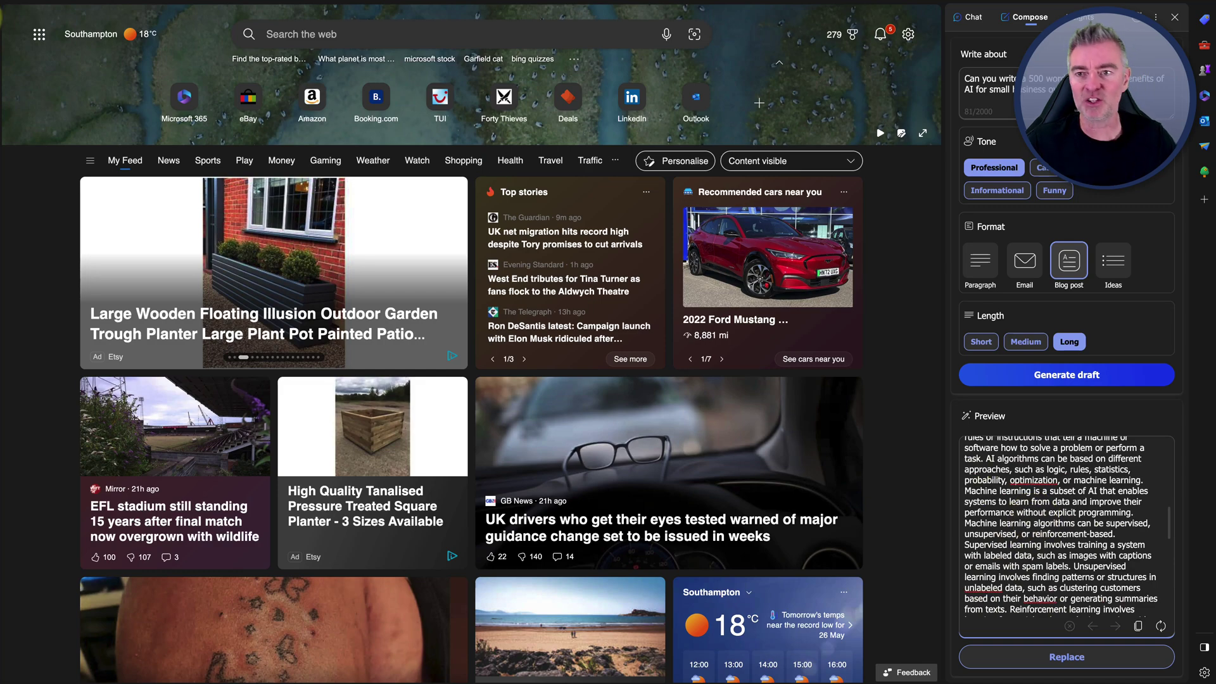